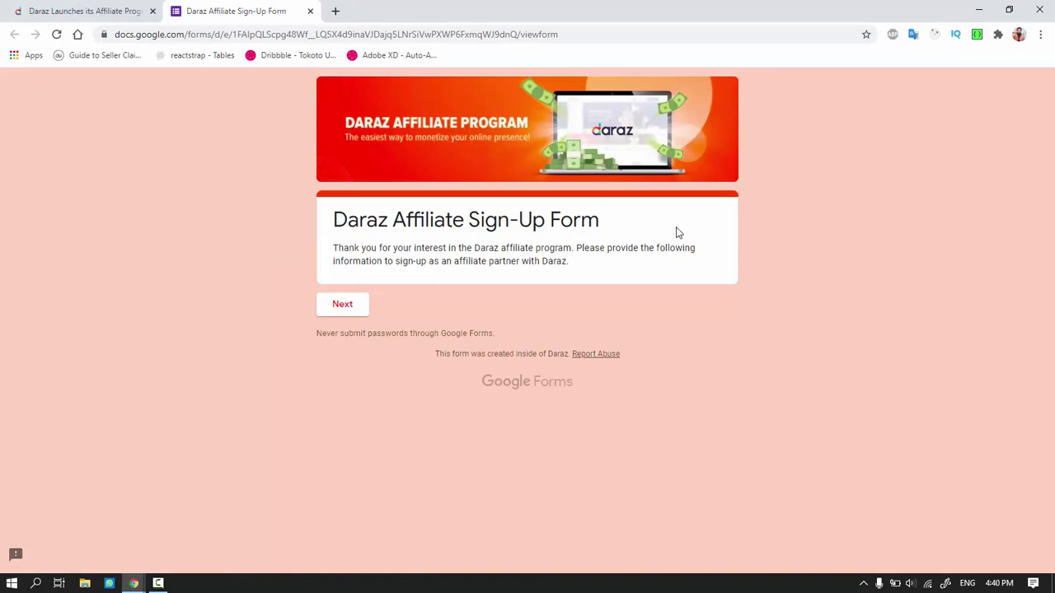
Move past the Daraz Affiliate Sign-Up Form welcome page to the traffic questions
click(343, 312)
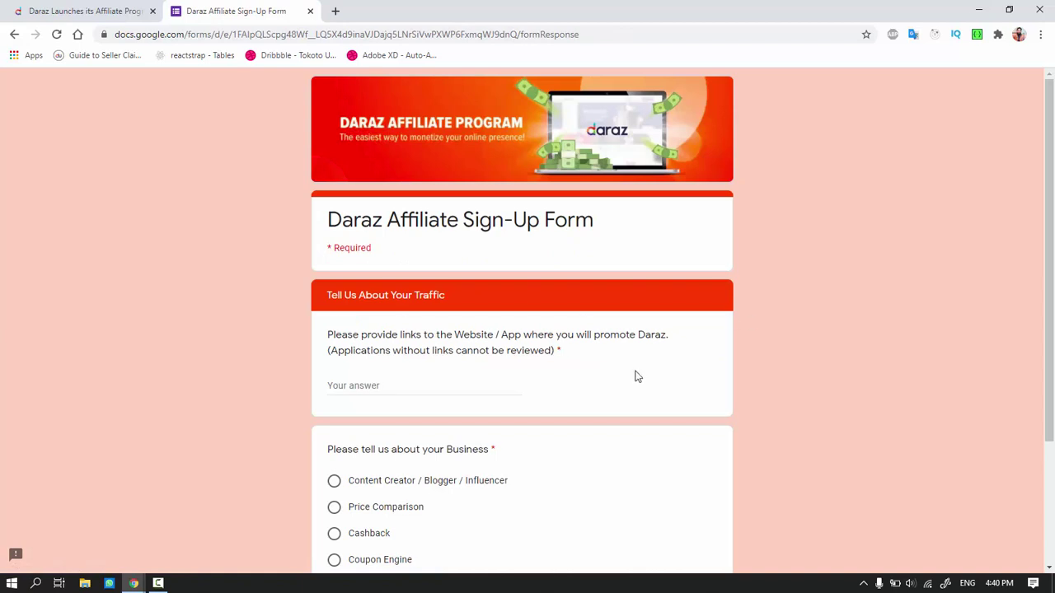
scroll(635, 377, down, 1)
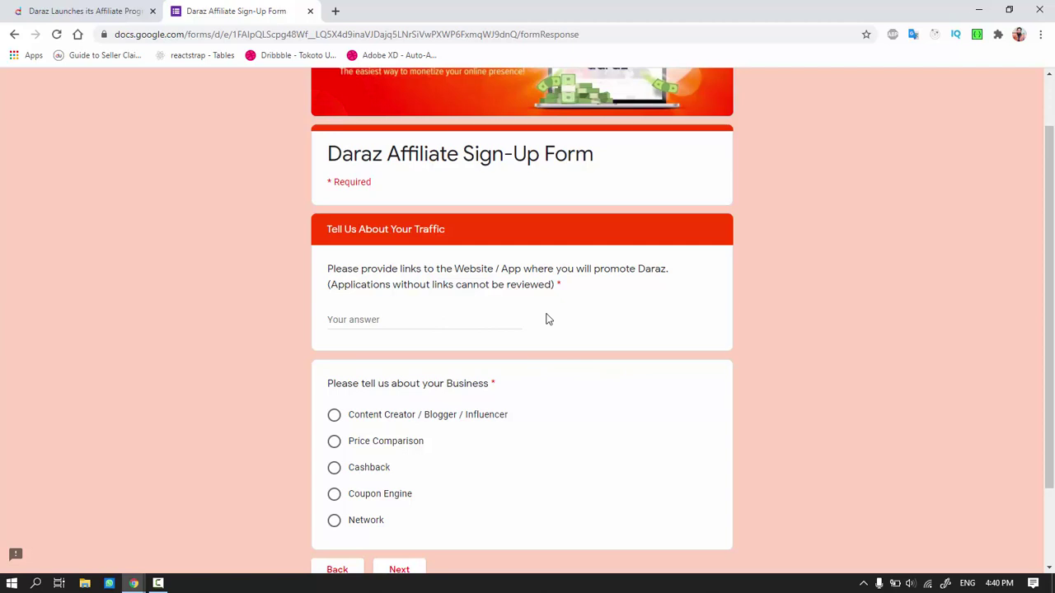
click(366, 319)
scroll(577, 342, down, 1)
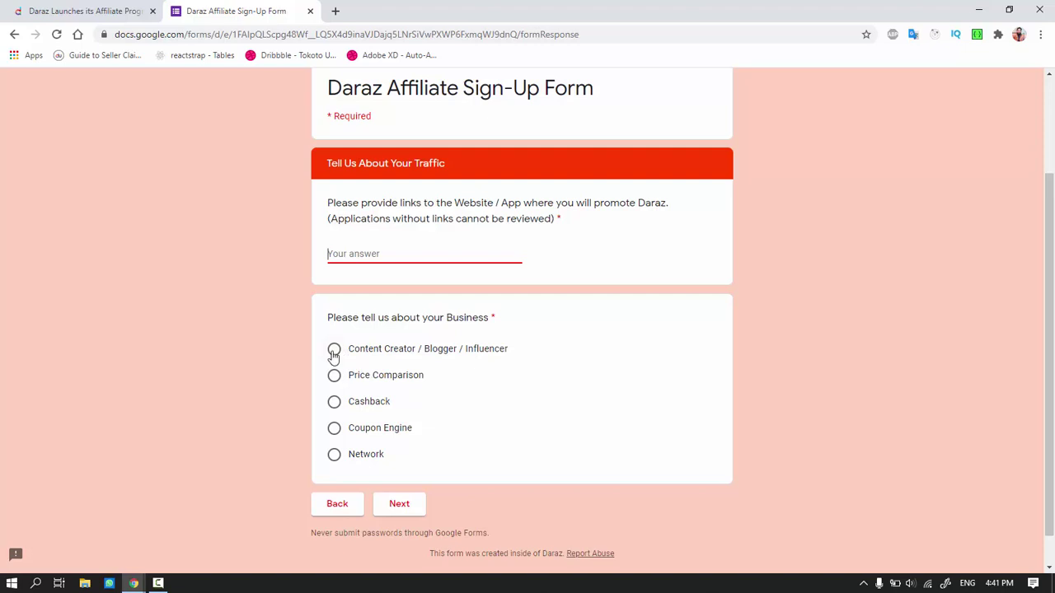
text(https://youtube.com/c/thebizdis)
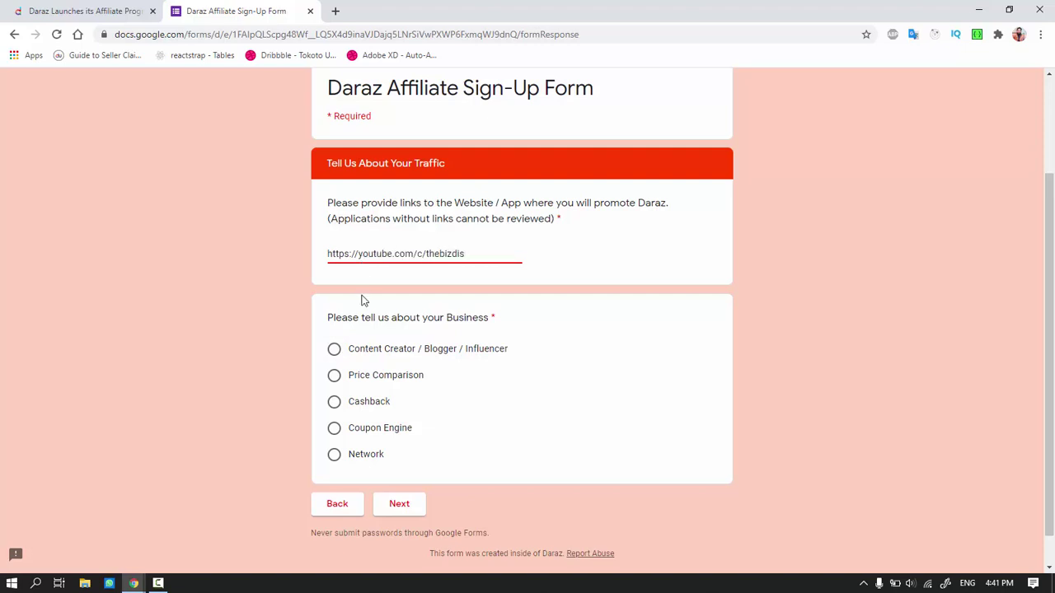
click(333, 349)
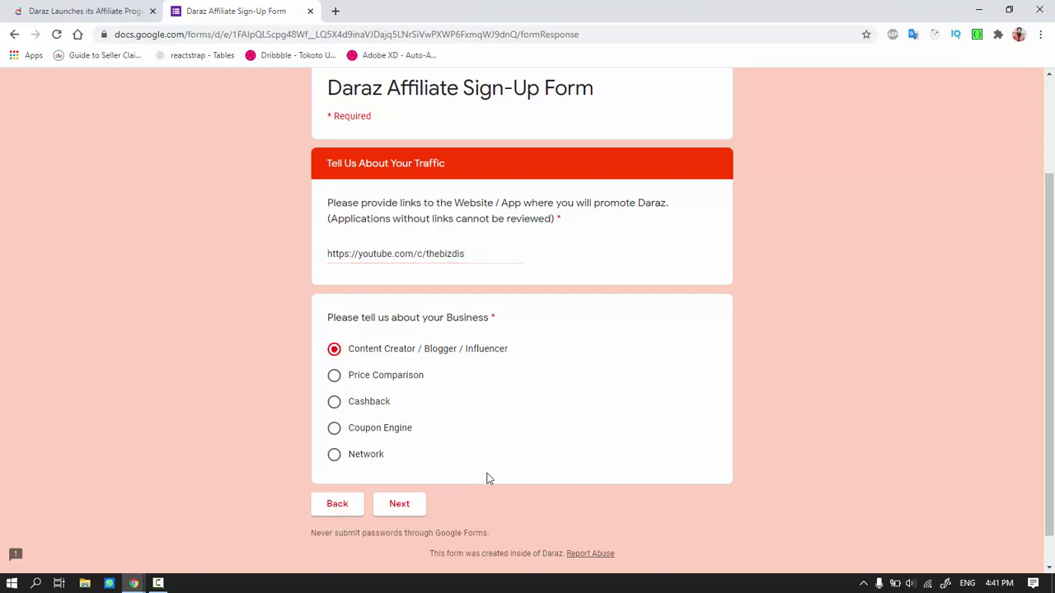
click(401, 512)
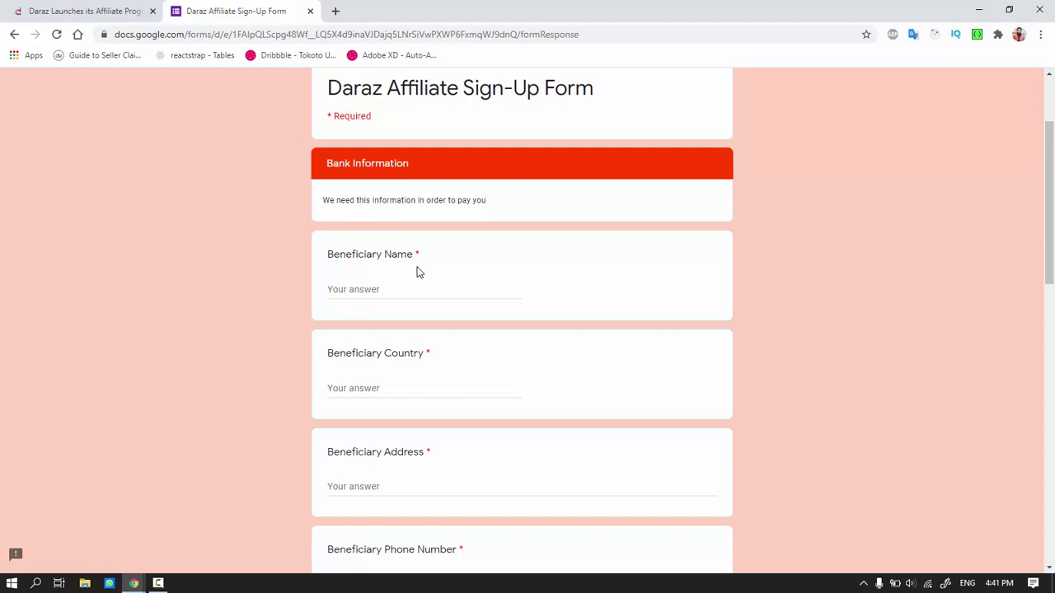
Visit the Beneficiary Name, Address, Phone Number and Bank Account Number fields, leaving them blank
click(391, 290)
scroll(394, 297, down, 1)
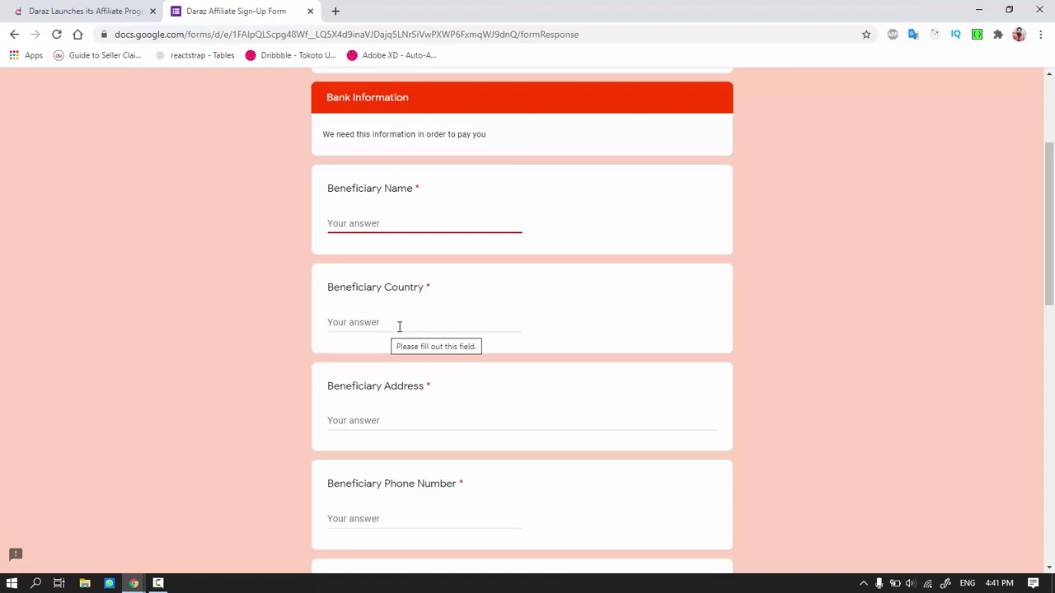
scroll(400, 325, down, 3)
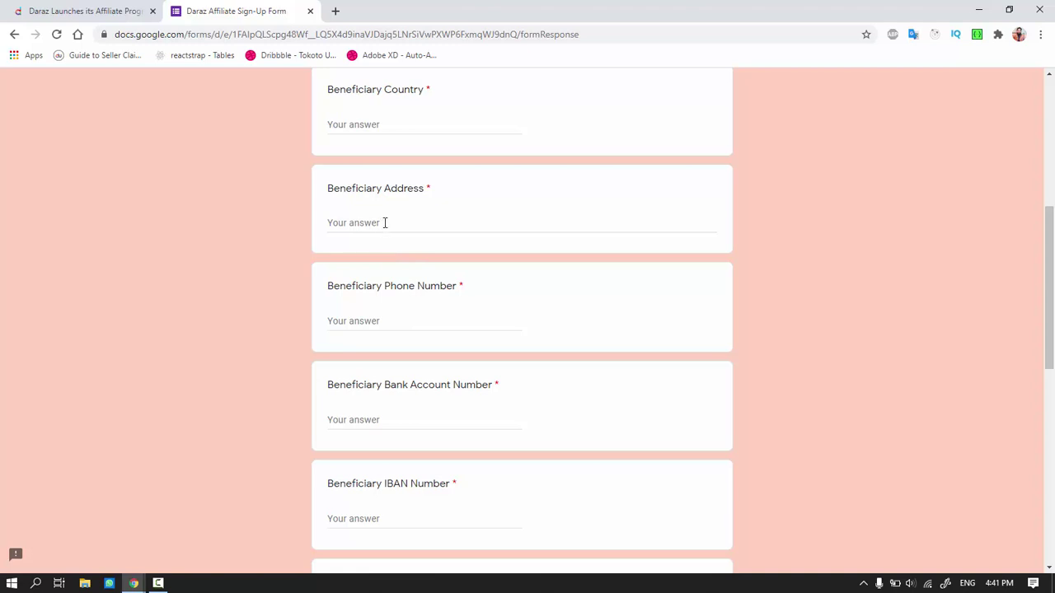
click(384, 222)
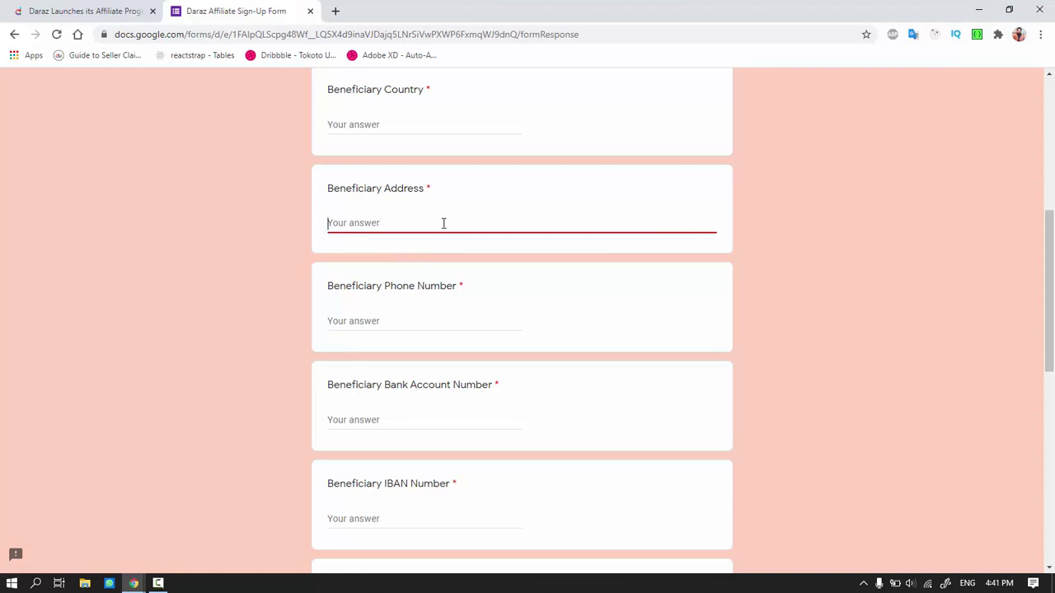
scroll(431, 261, down, 1)
click(391, 255)
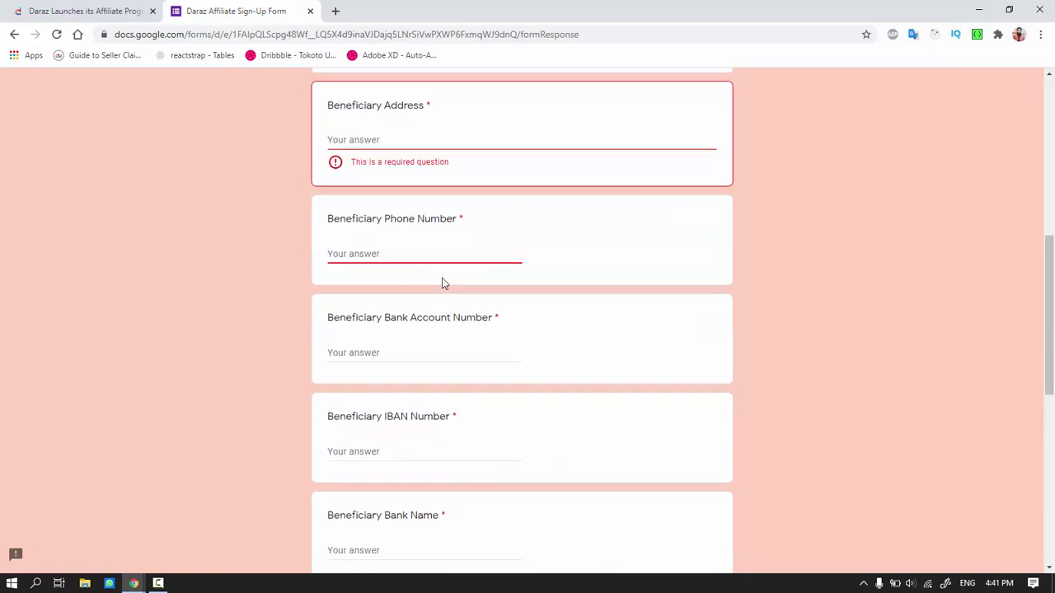
scroll(440, 283, down, 1)
click(392, 285)
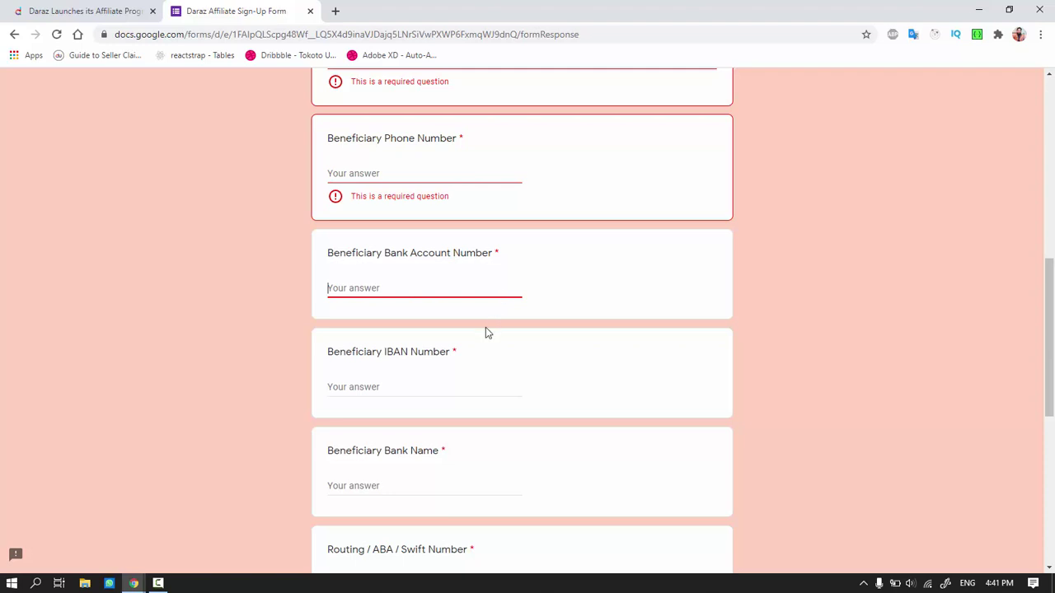
Visit the IBAN Number, Bank Name and Routing / ABA / Swift Number fields, leaving them blank
scroll(462, 334, down, 1)
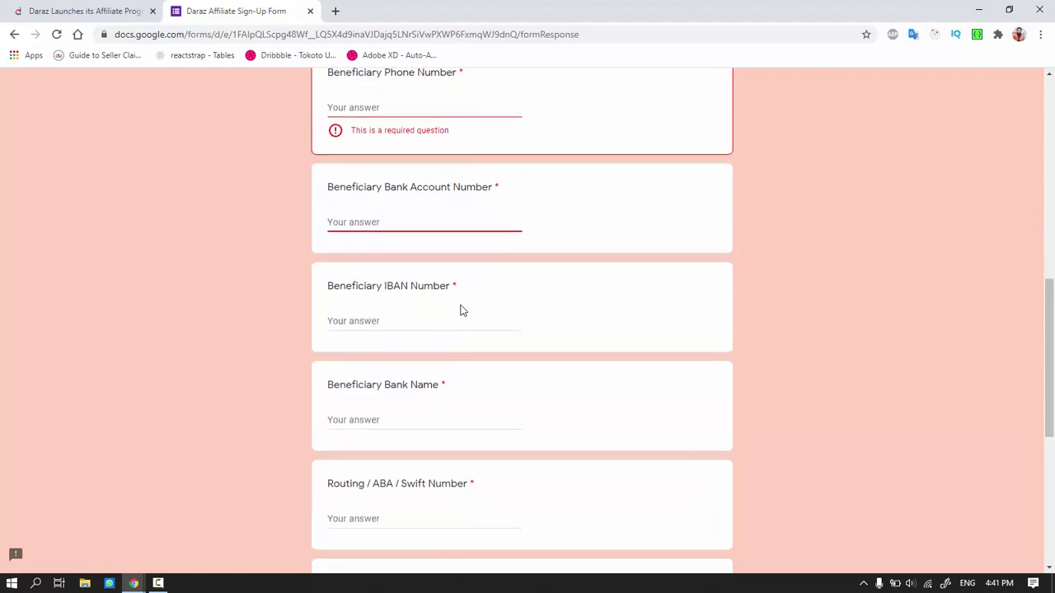
drag(465, 293, 328, 290)
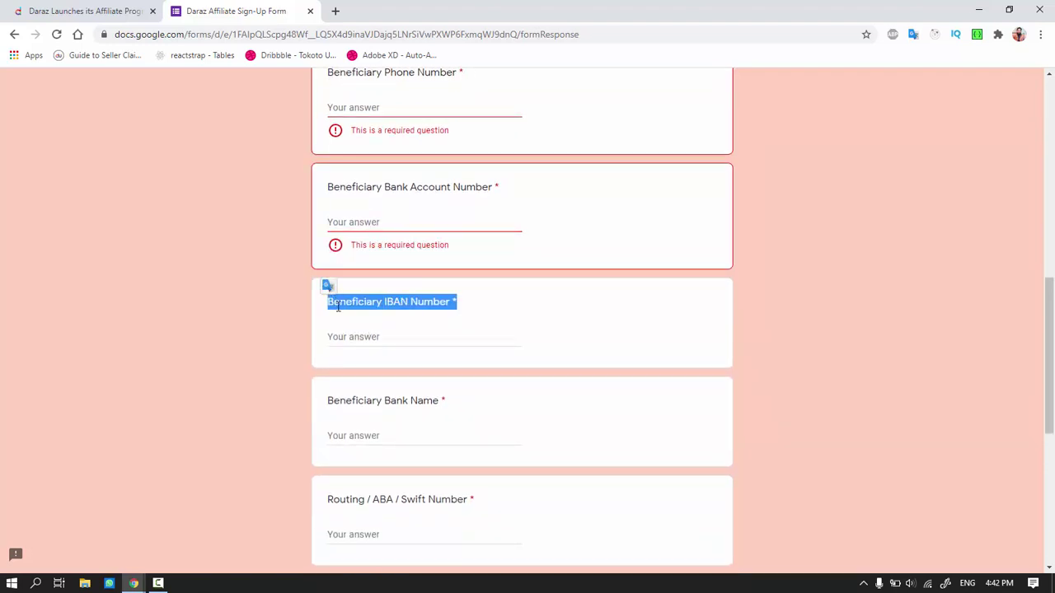
click(368, 340)
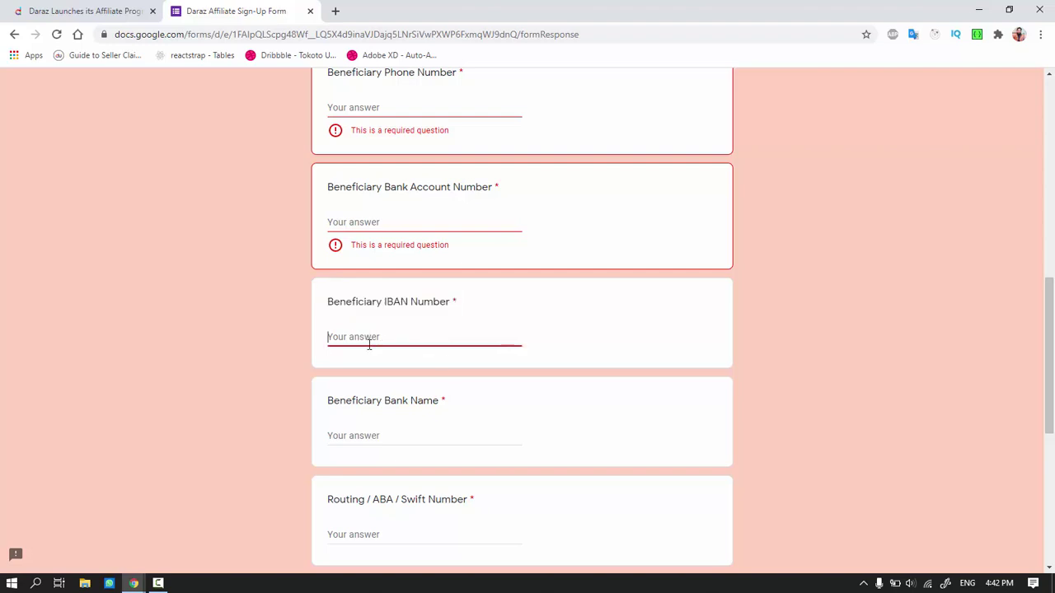
scroll(453, 365, down, 2)
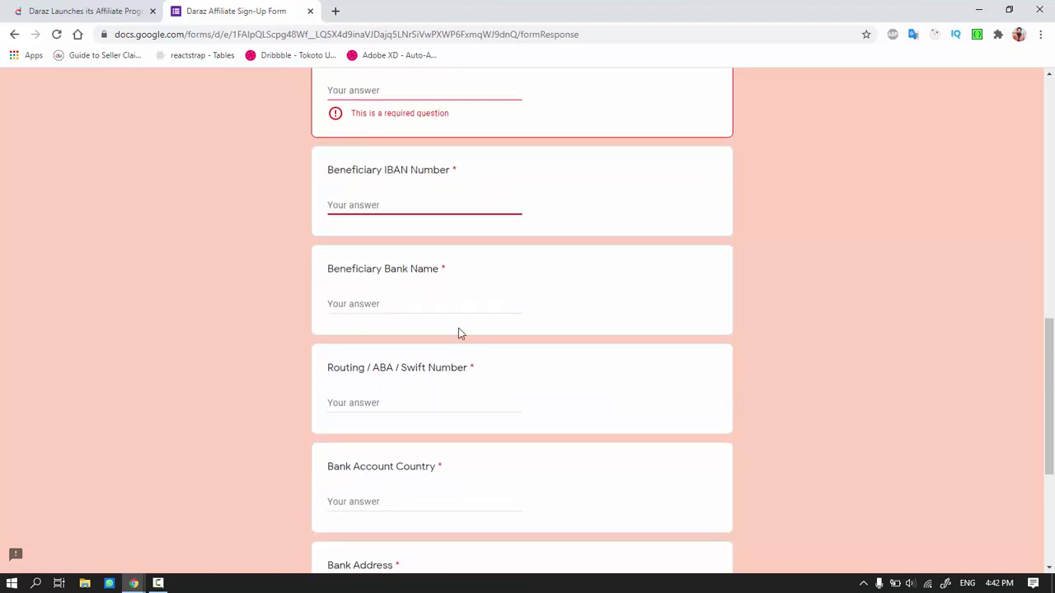
click(394, 310)
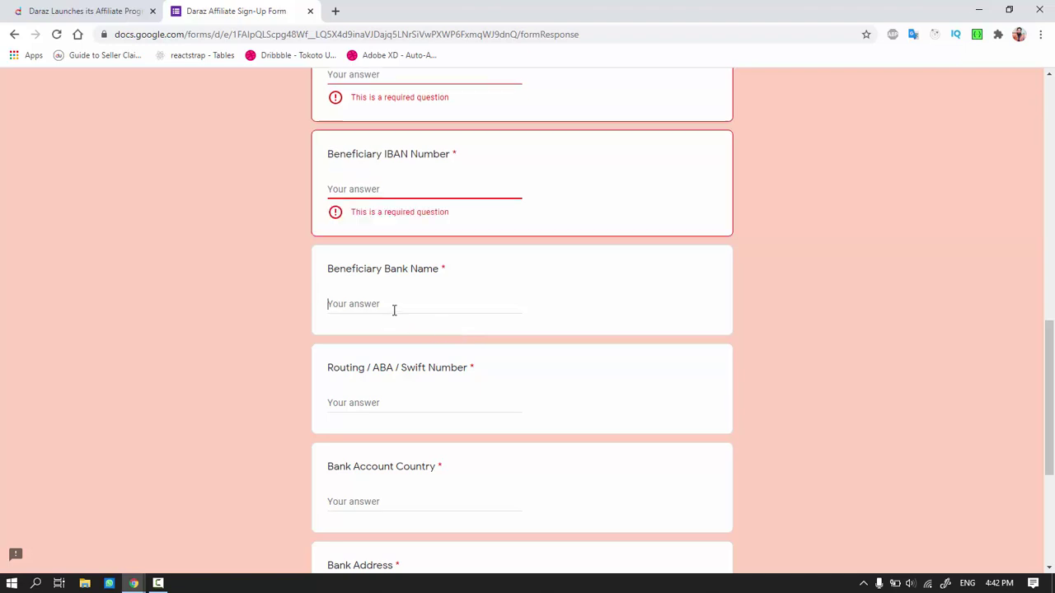
scroll(393, 322, down, 1)
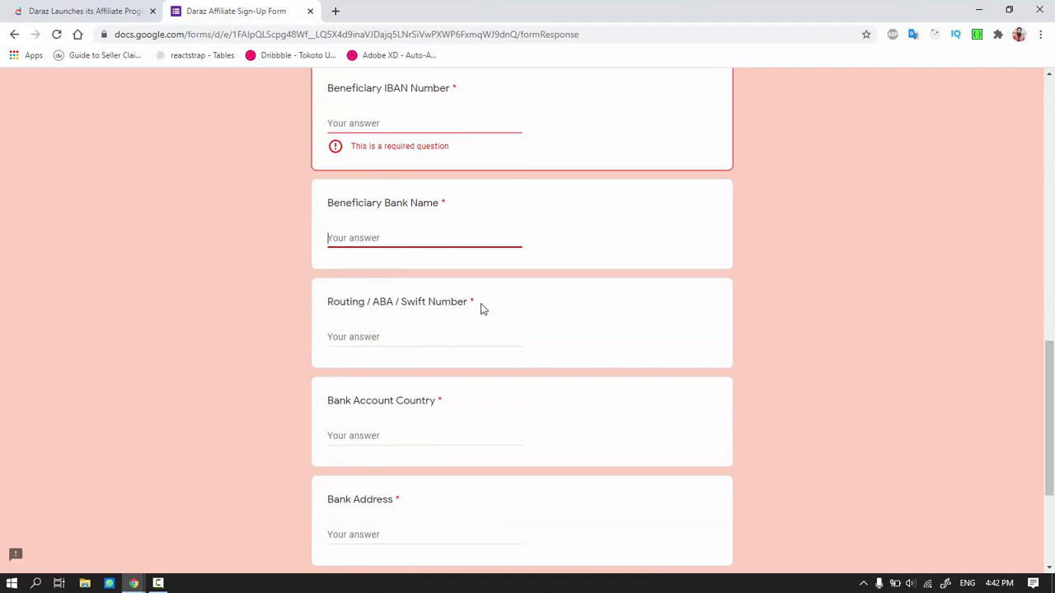
click(437, 315)
drag(476, 318, 322, 304)
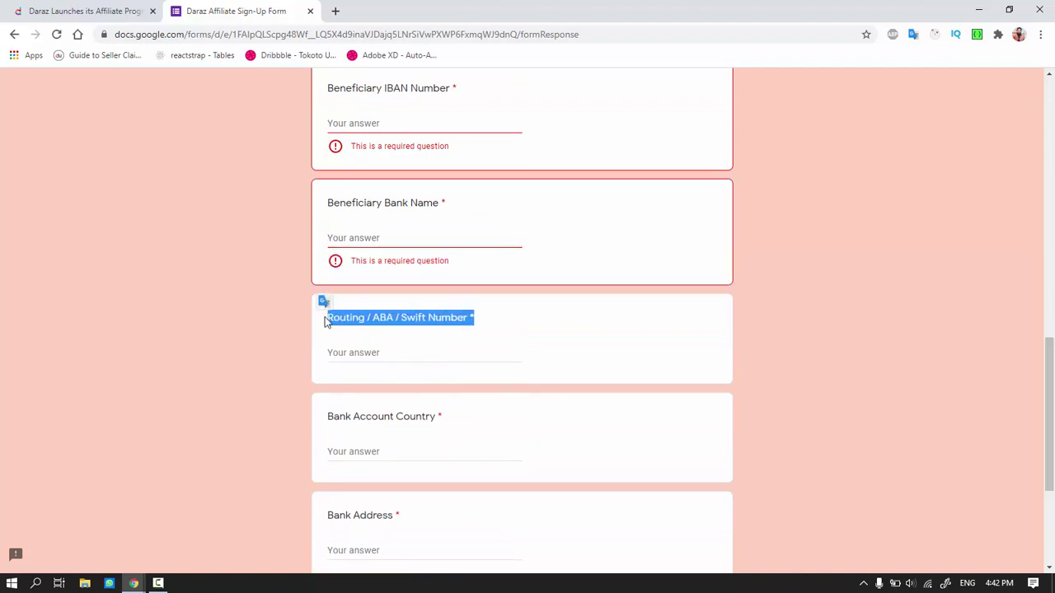
click(425, 353)
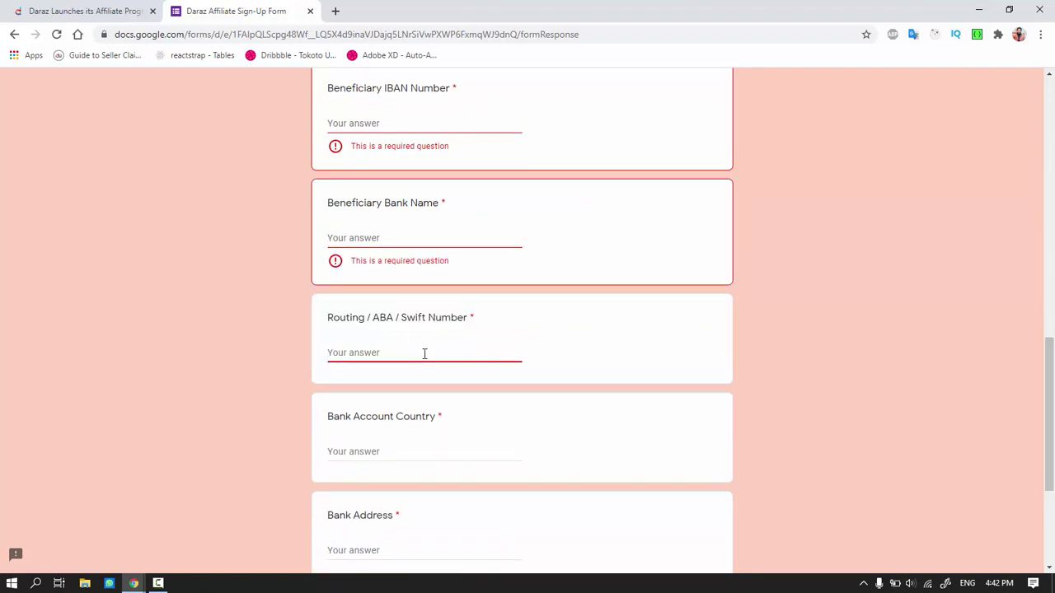
Visit the Bank Account Country, Bank Address and Branch Code fields
scroll(424, 354, down, 2)
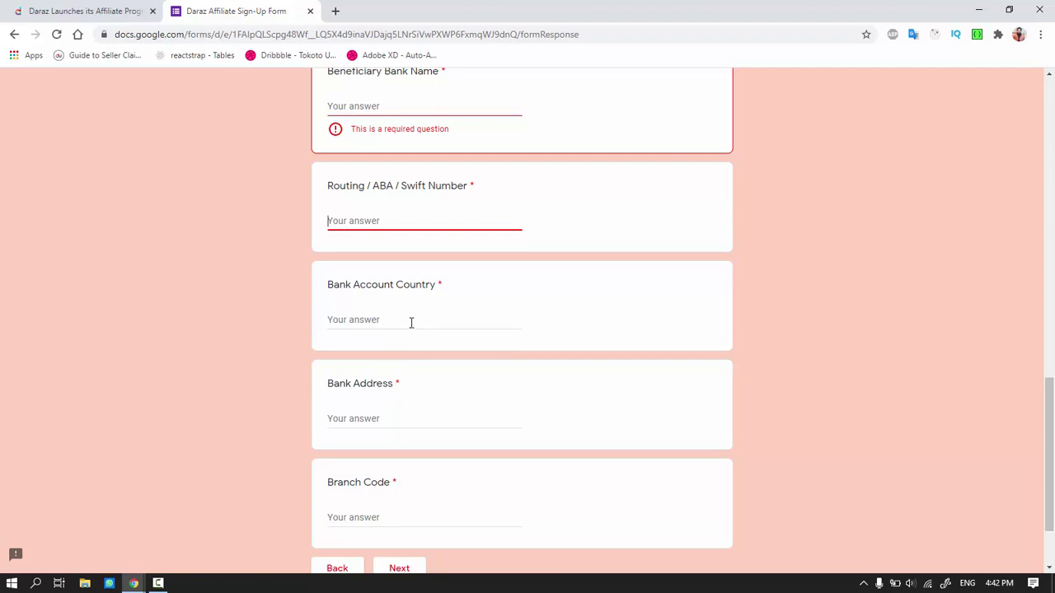
click(412, 323)
scroll(433, 352, down, 1)
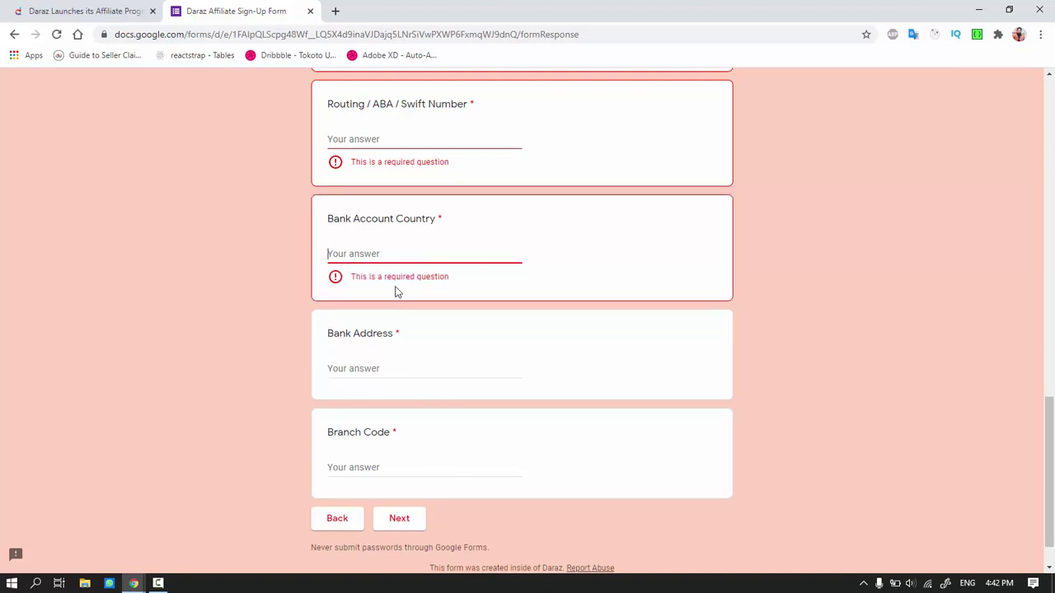
click(397, 362)
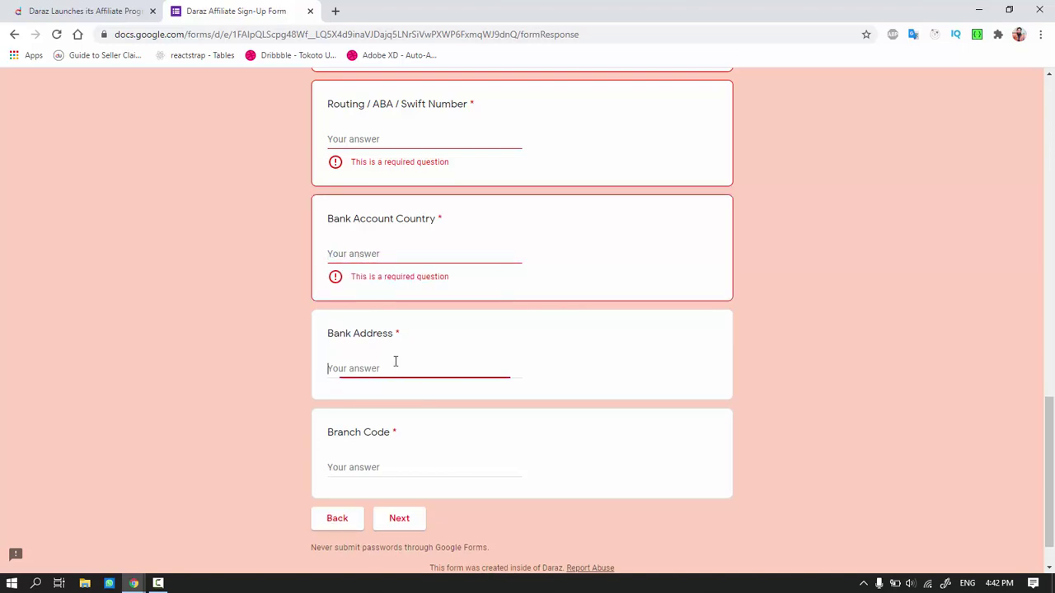
scroll(384, 468, down, 1)
click(386, 423)
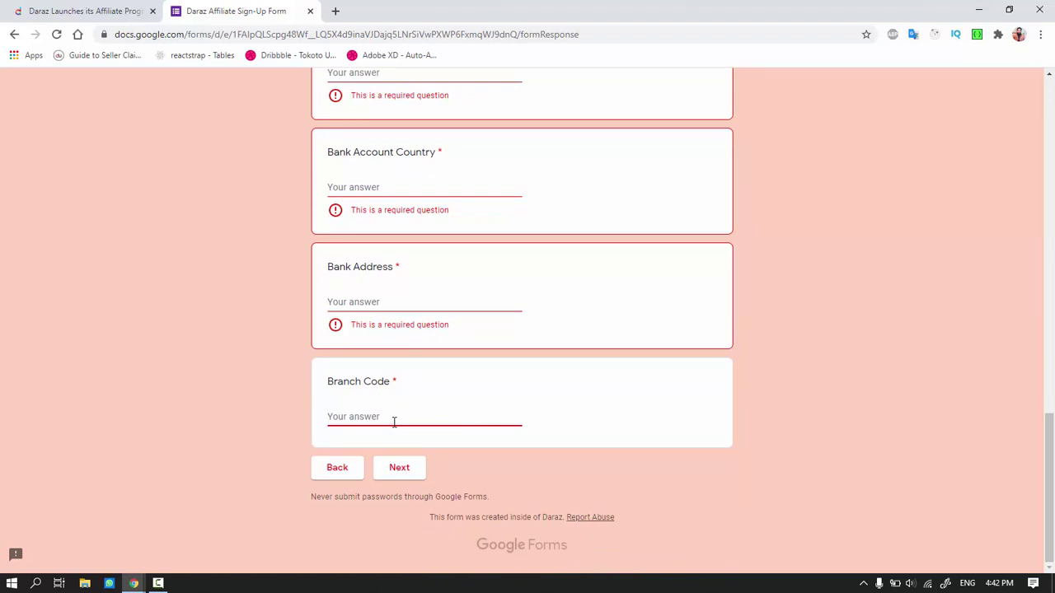
Fill the remaining bank fields with short placeholder answers and continue to Tax Information
scroll(394, 422, up, 15)
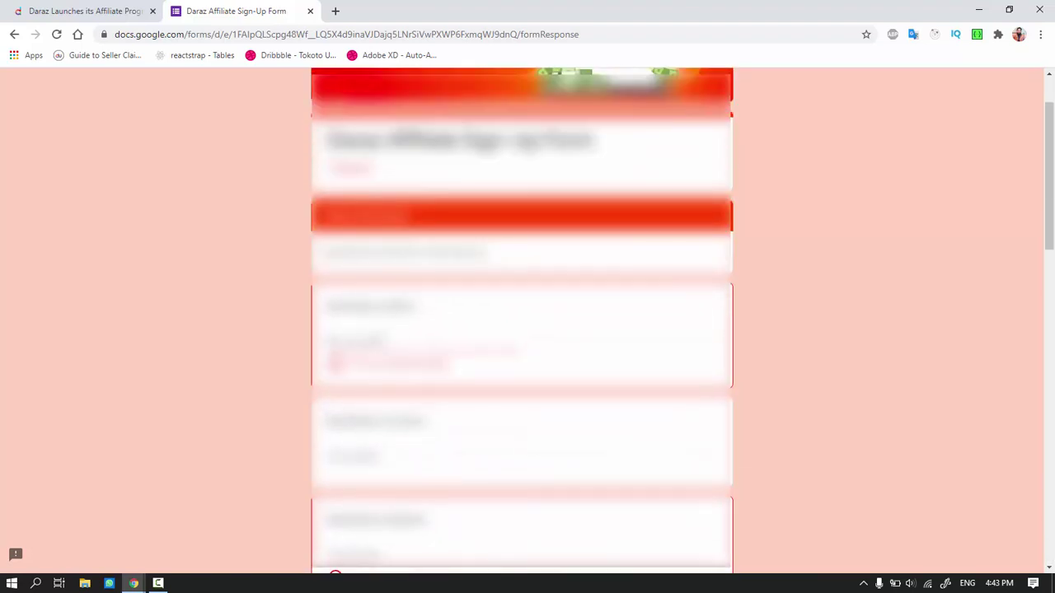
text(abc)
key(Tab)
text(a)
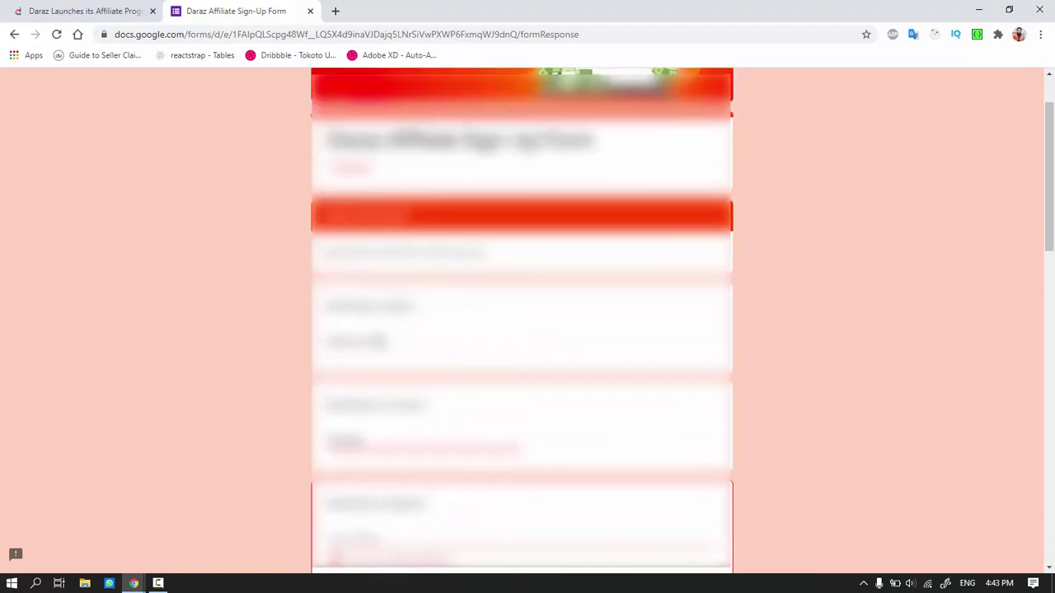
scroll(522, 330, down, 10)
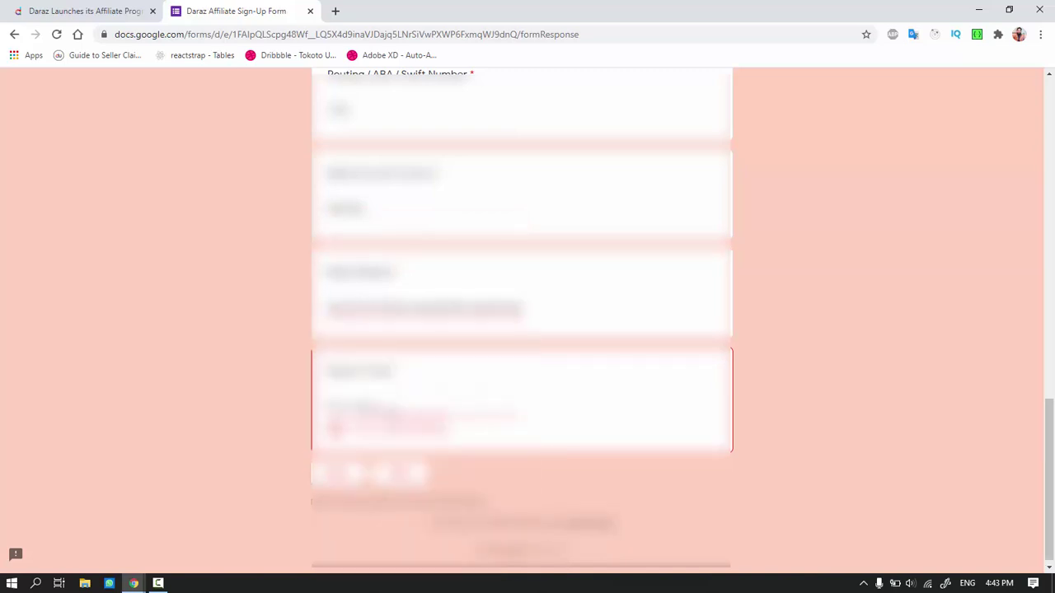
text(ab)
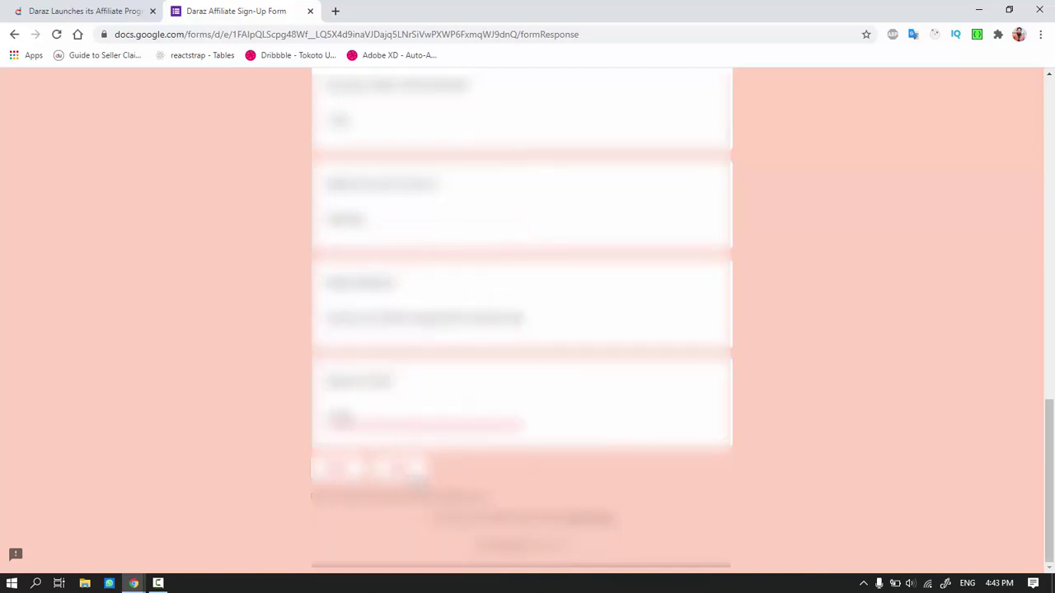
click(400, 470)
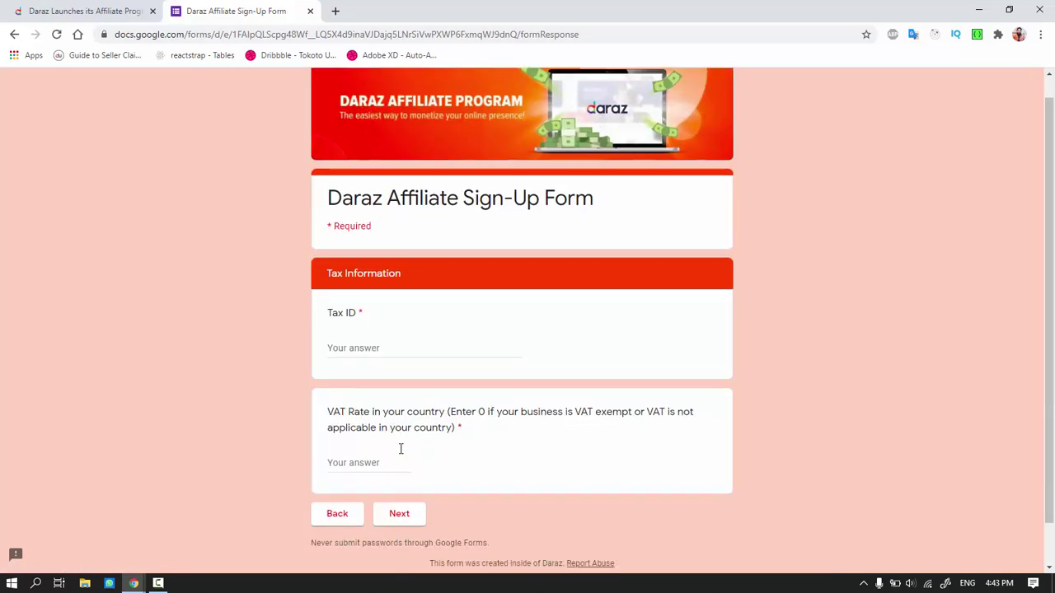
Enter the Tax ID and a VAT Rate of 13, then go on to About You
scroll(400, 445, down, 1)
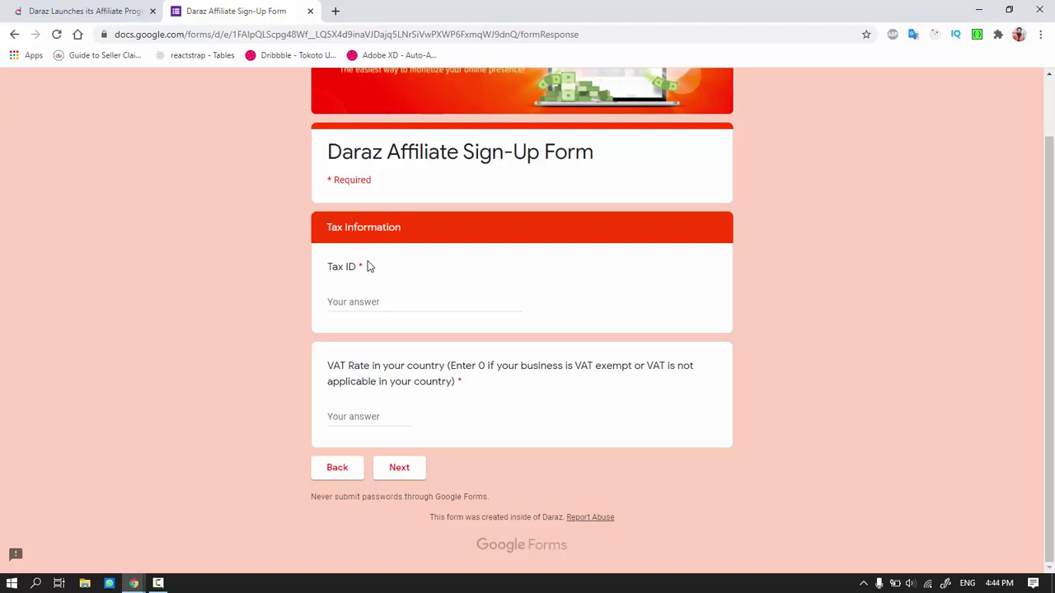
click(366, 304)
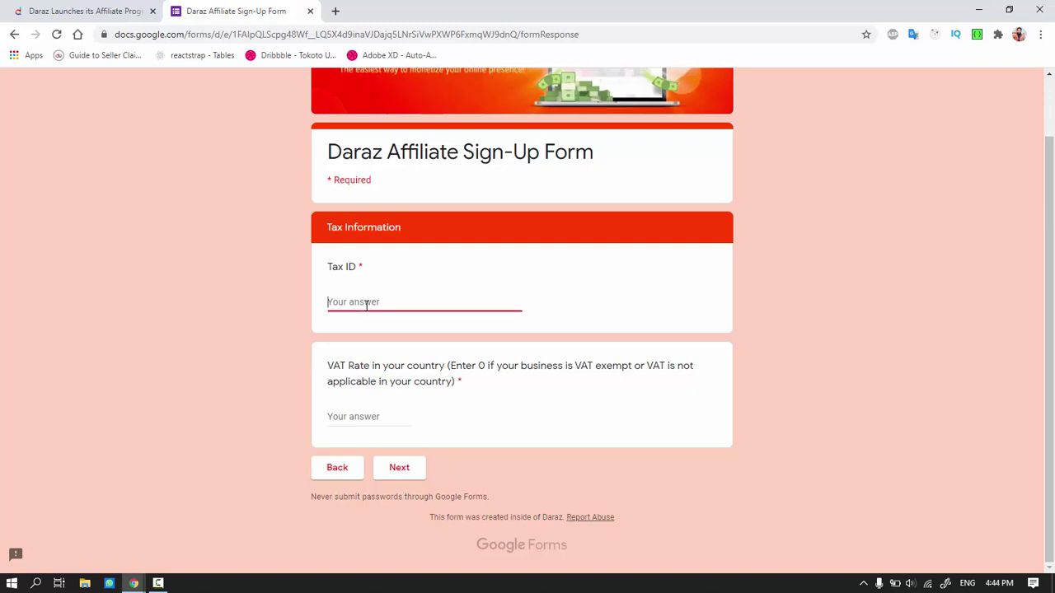
click(453, 428)
drag(323, 378, 468, 406)
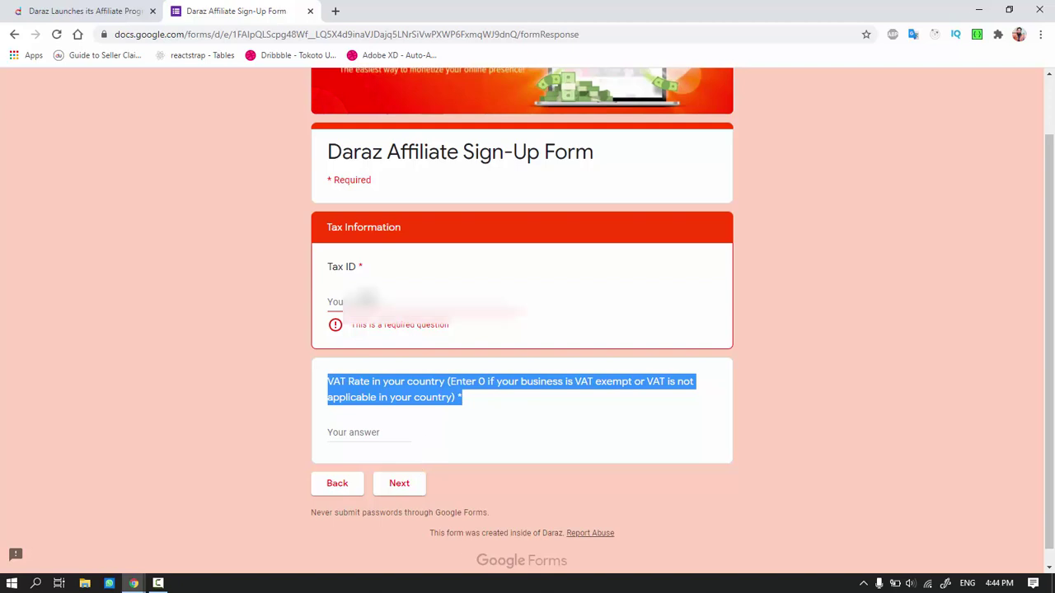
click(371, 302)
text(424)
key(Tab)
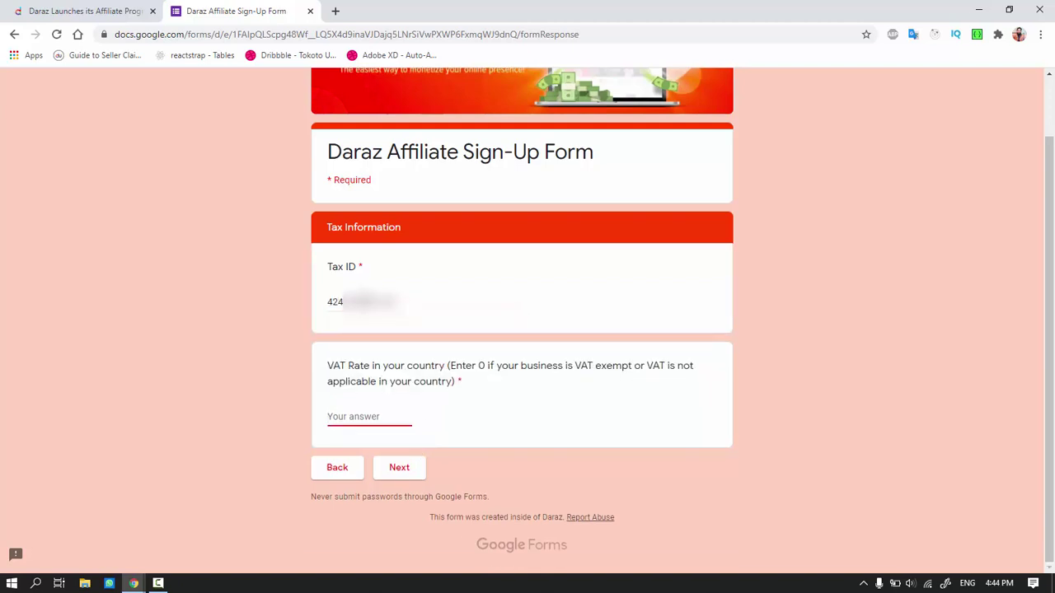
text(13)
click(400, 468)
Visit the Email address field and set Account Type to signing up as an Individual
scroll(410, 173, down, 2)
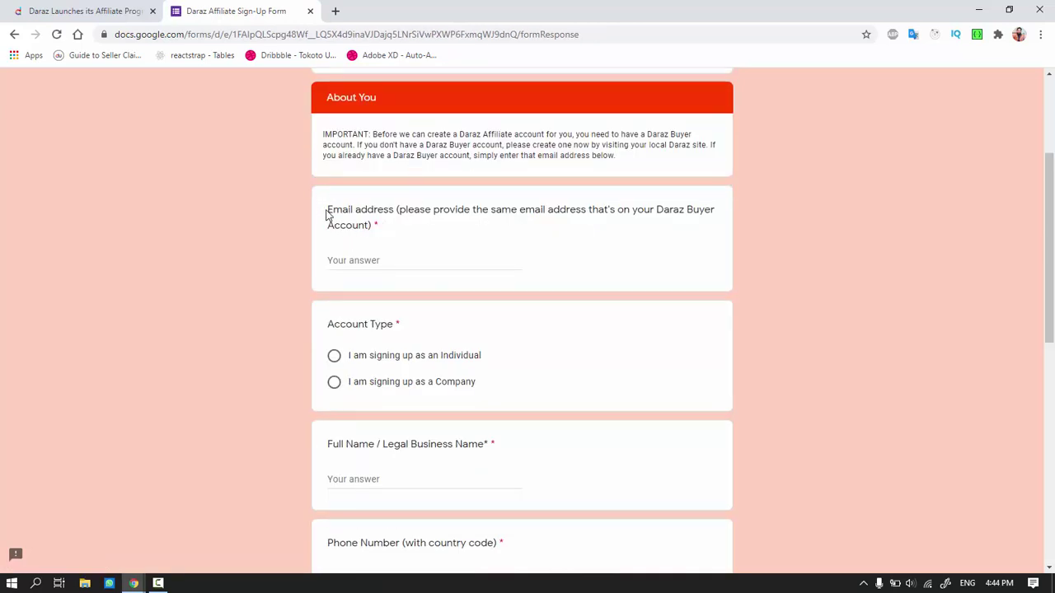
drag(329, 215, 414, 233)
click(411, 235)
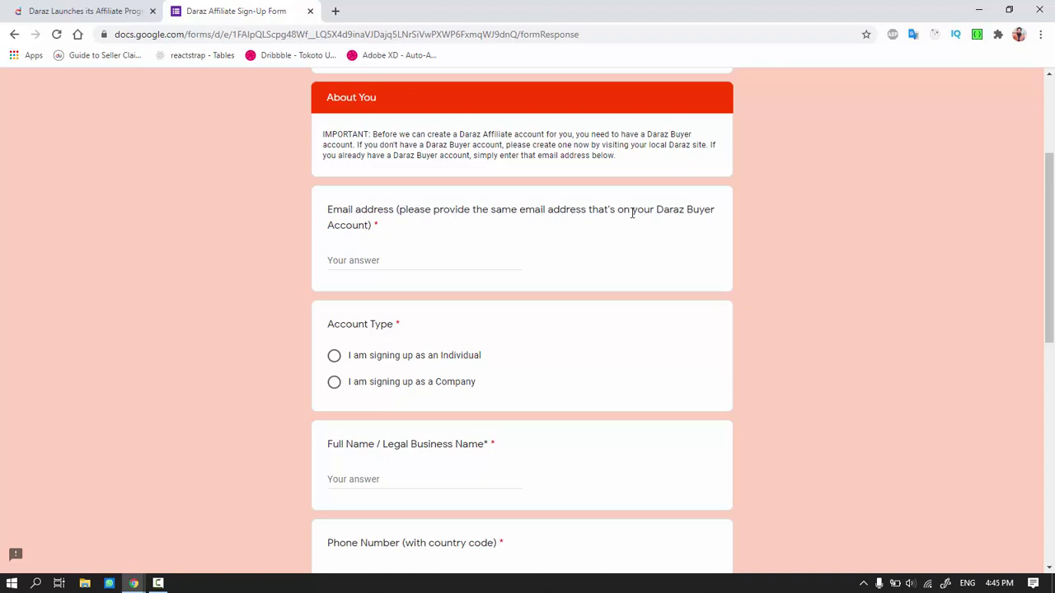
click(374, 262)
scroll(417, 253, down, 1)
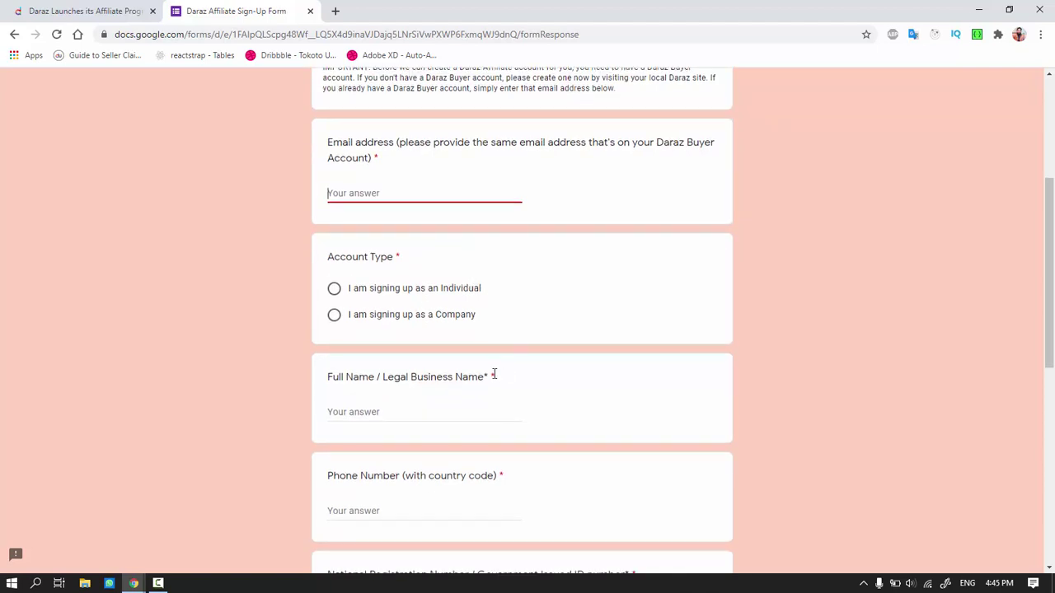
scroll(494, 375, down, 1)
drag(324, 201, 428, 218)
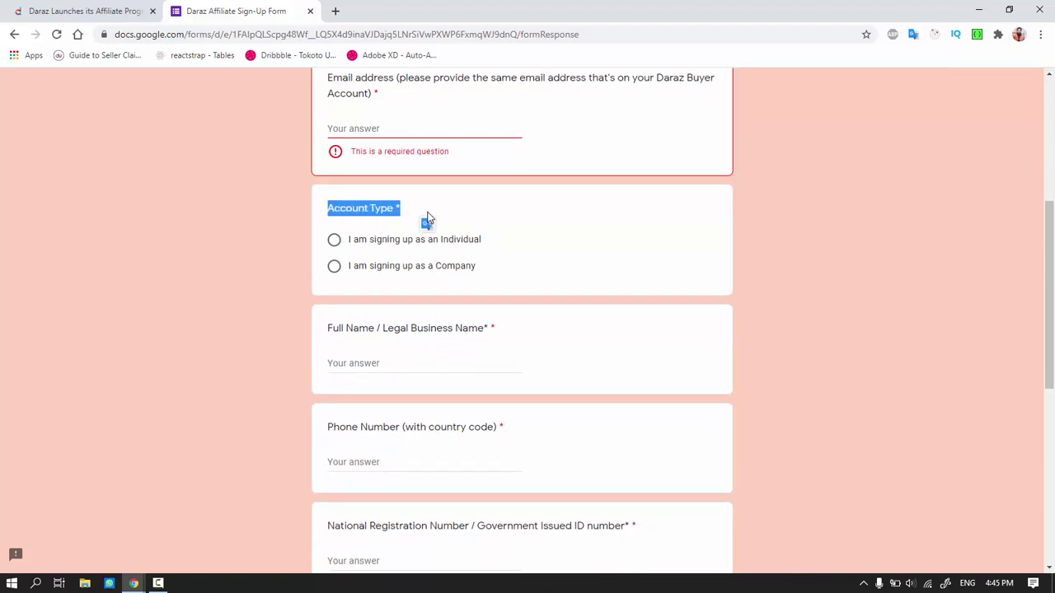
click(488, 249)
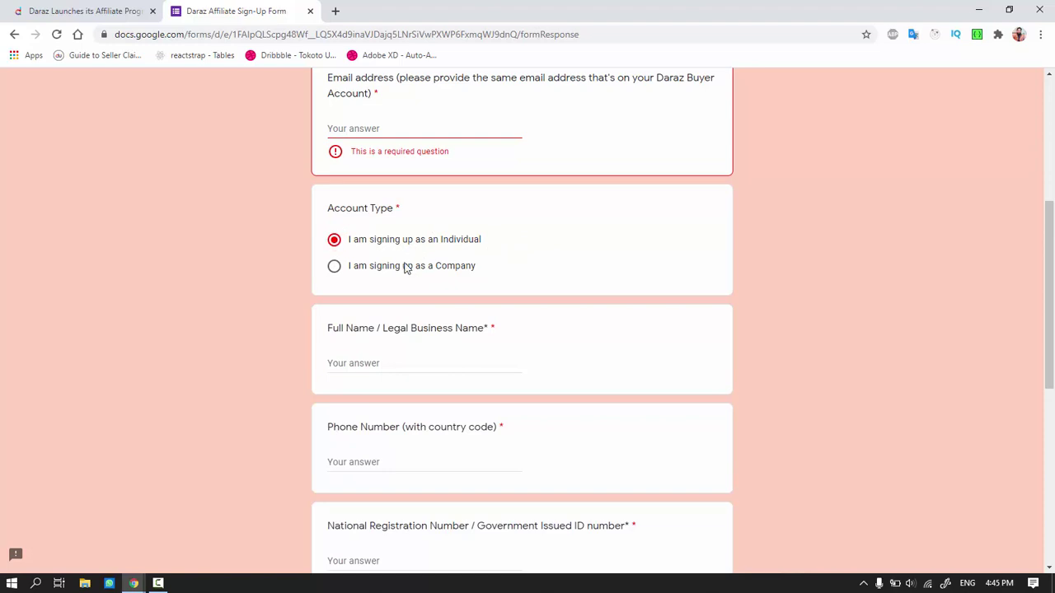
Visit the Full Name, Phone Number, National Registration Number and Postal Address fields, leaving them empty
scroll(370, 275, down, 1)
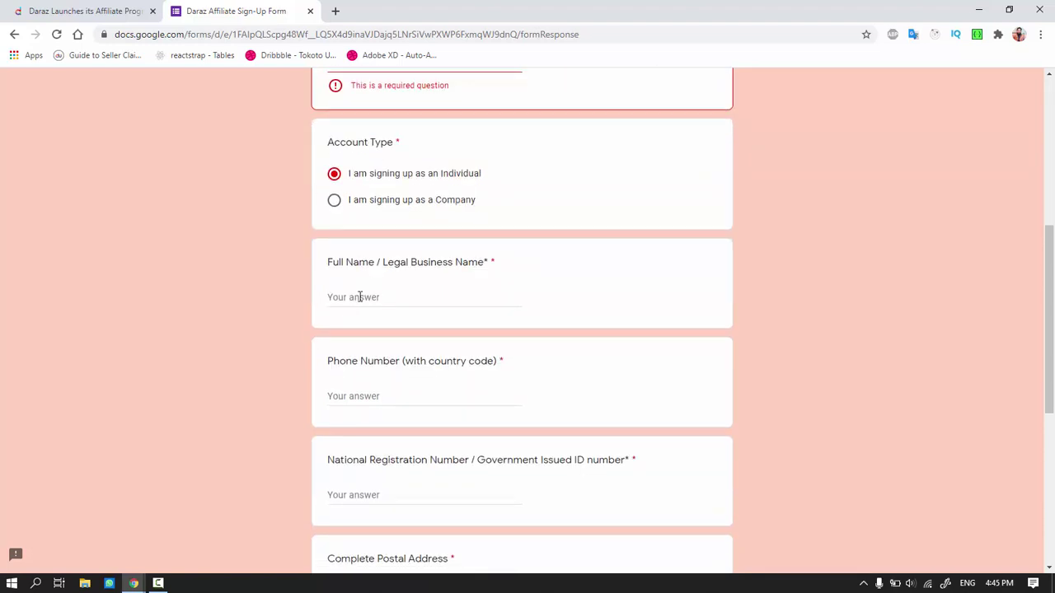
click(359, 297)
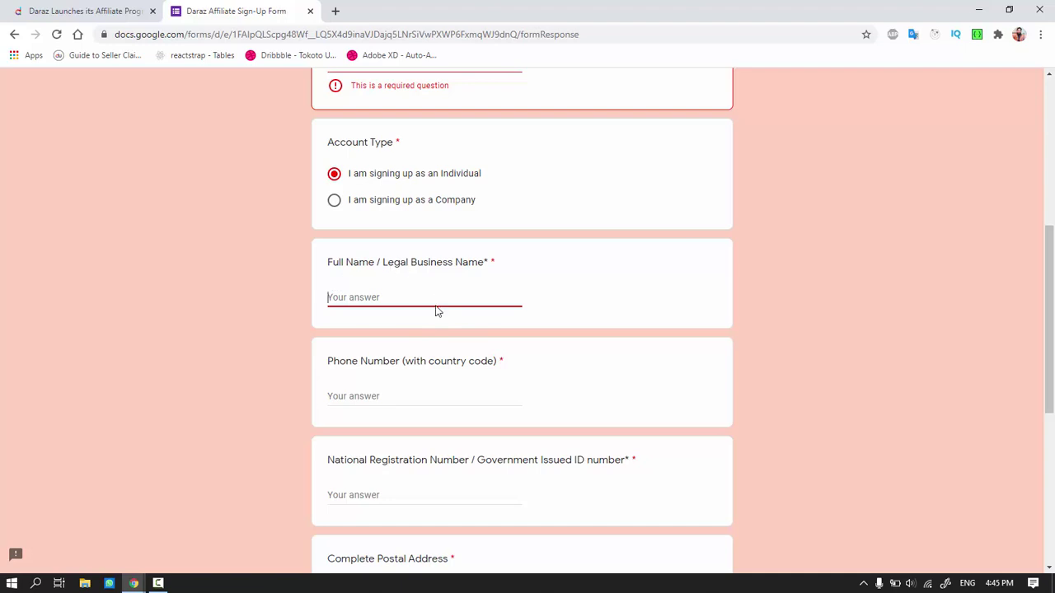
scroll(437, 313, down, 2)
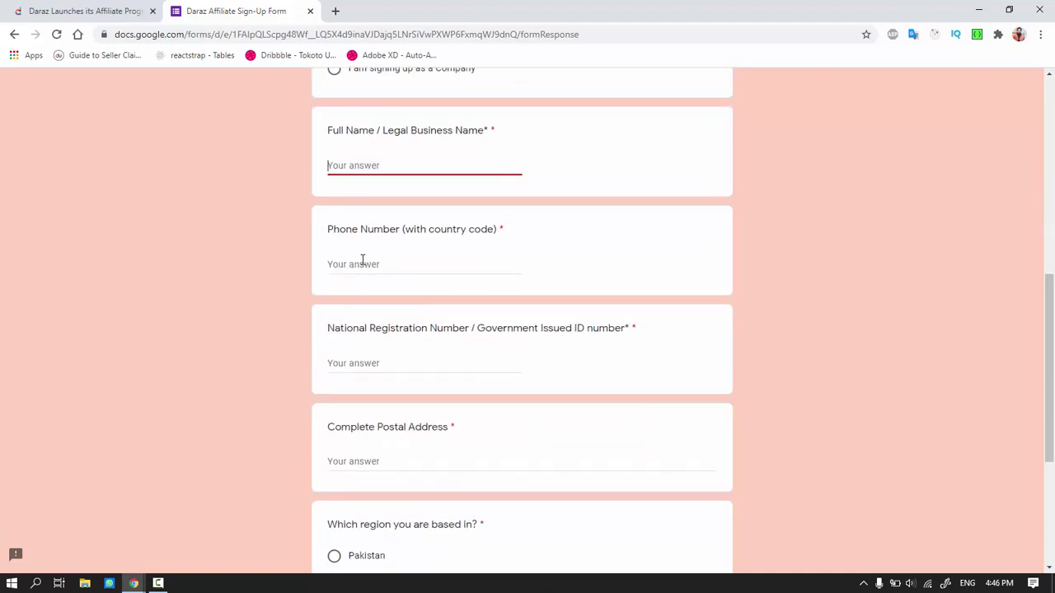
click(362, 262)
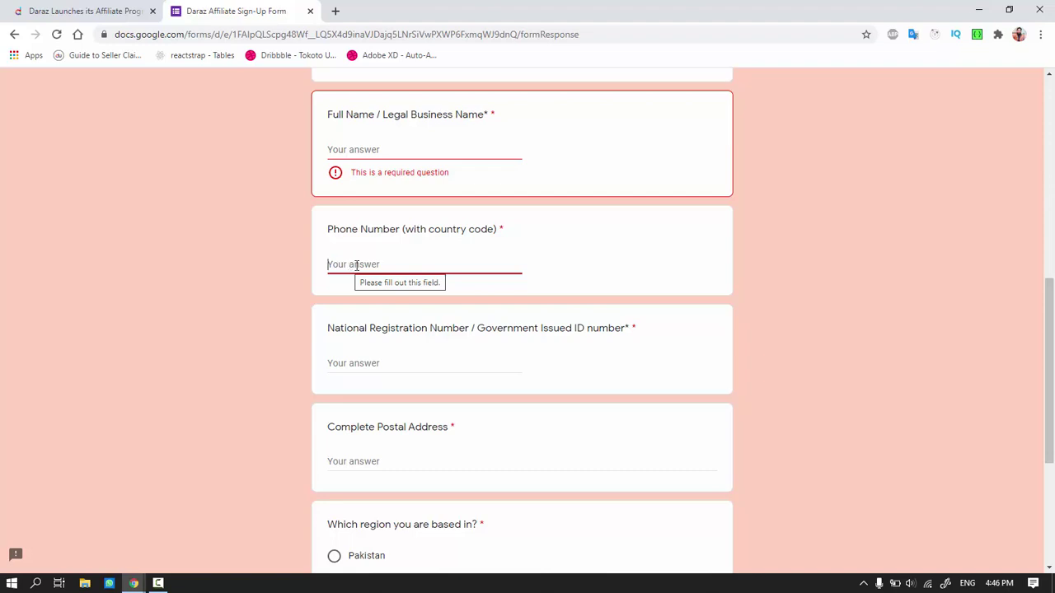
click(389, 364)
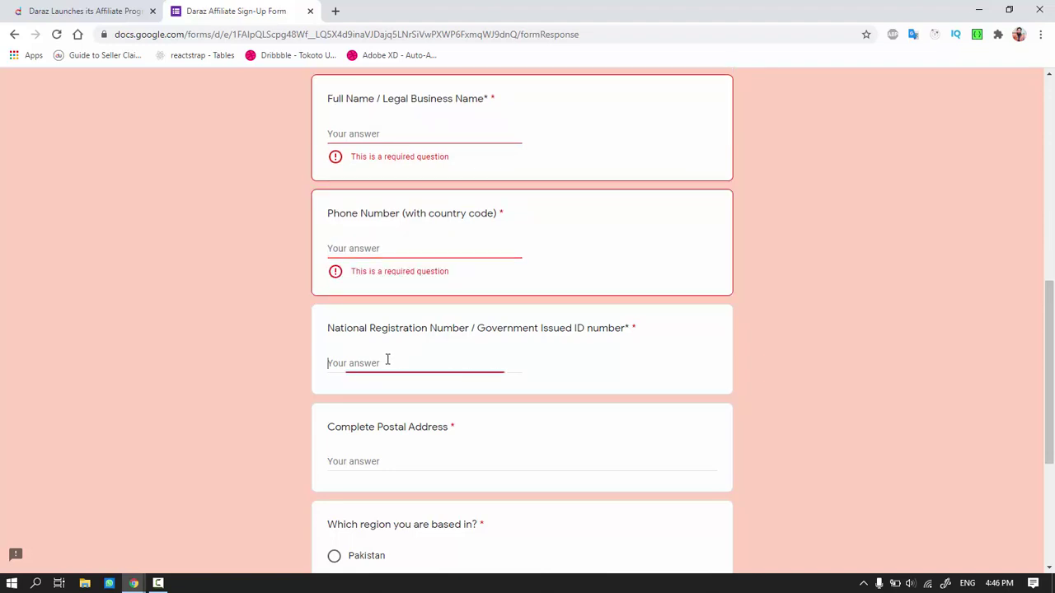
scroll(388, 360, down, 1)
scroll(429, 330, down, 1)
click(342, 343)
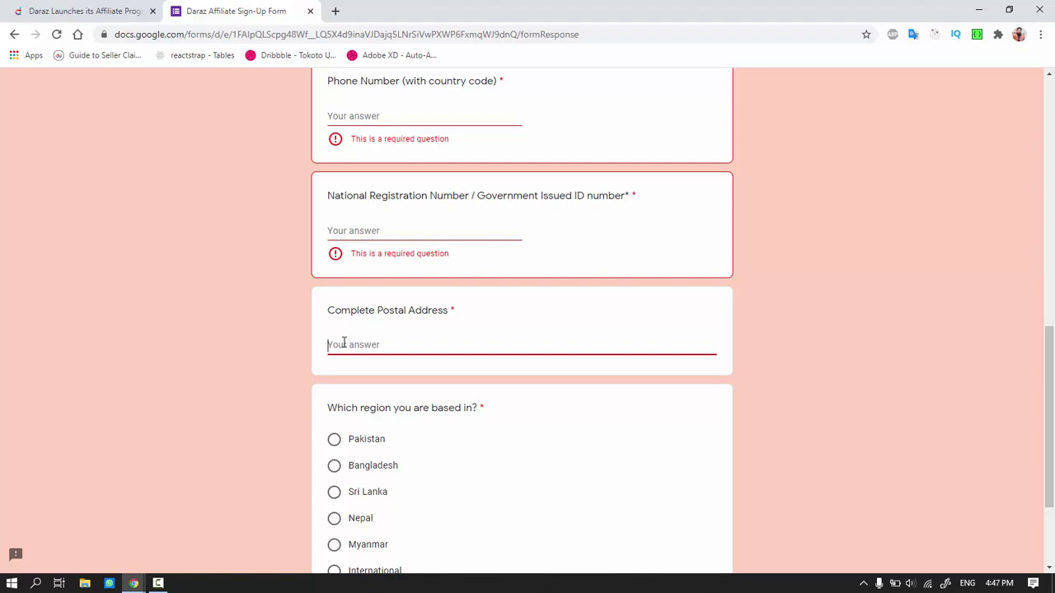
scroll(344, 343, down, 2)
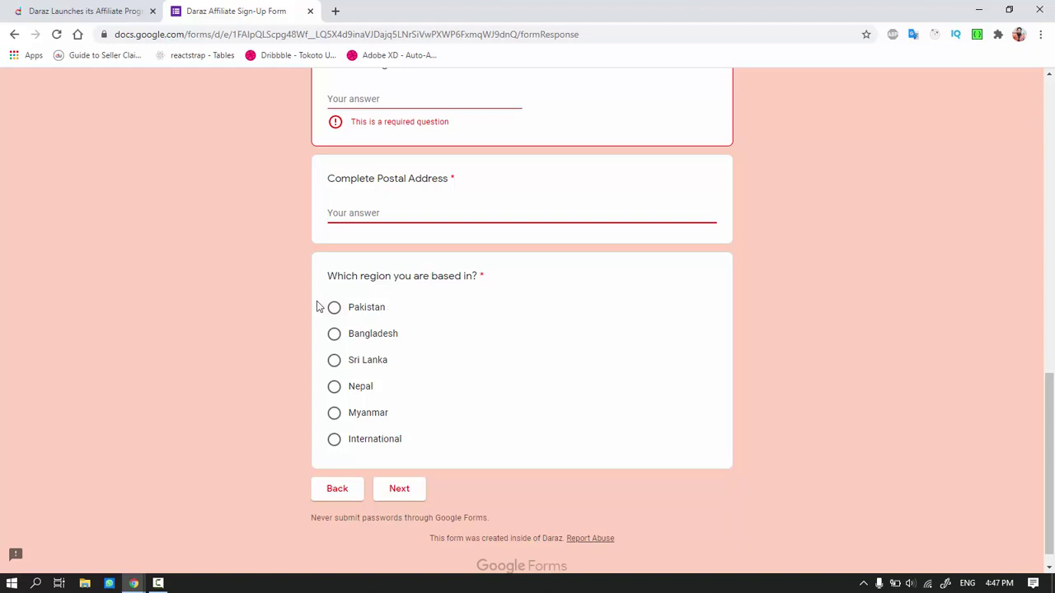
scroll(304, 337, up, 7)
scroll(306, 339, up, 3)
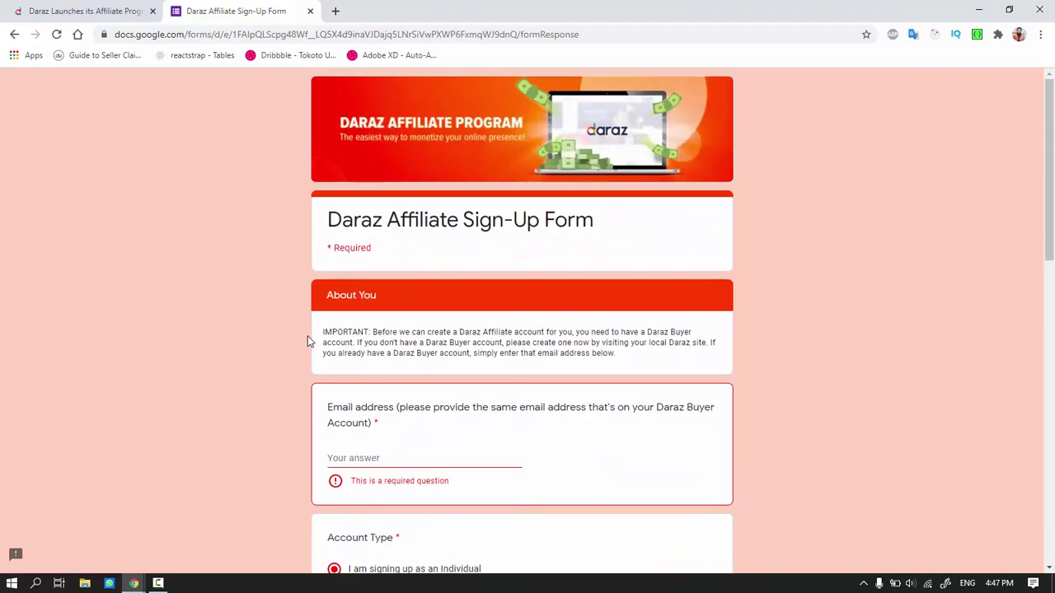
Fill in the email address, full name, phone number and national ID number, then continue
scroll(330, 329, down, 2)
click(371, 327)
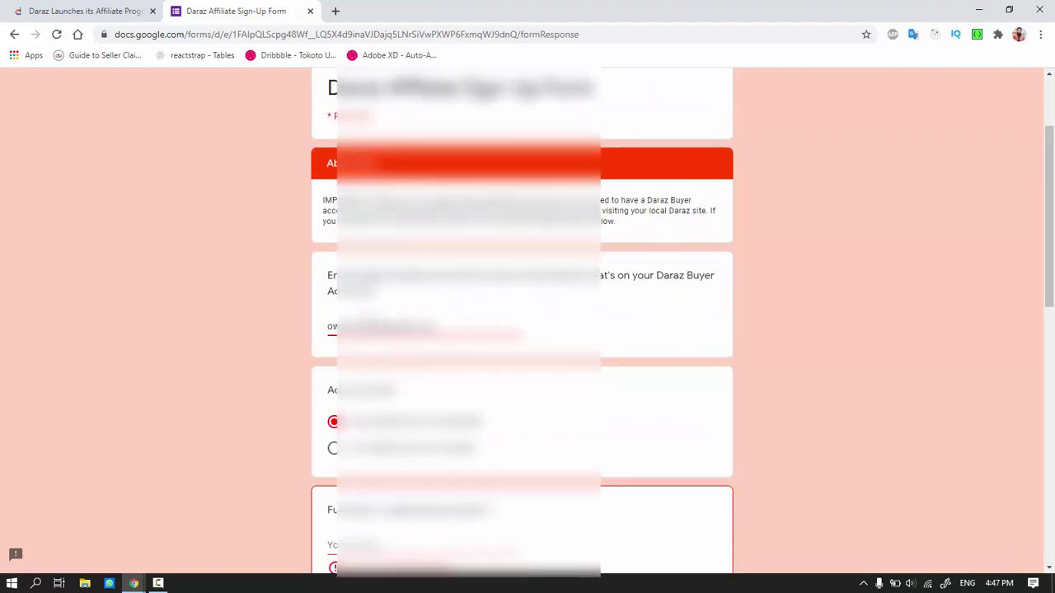
key(Tab)
text(Owais)
key(Tab)
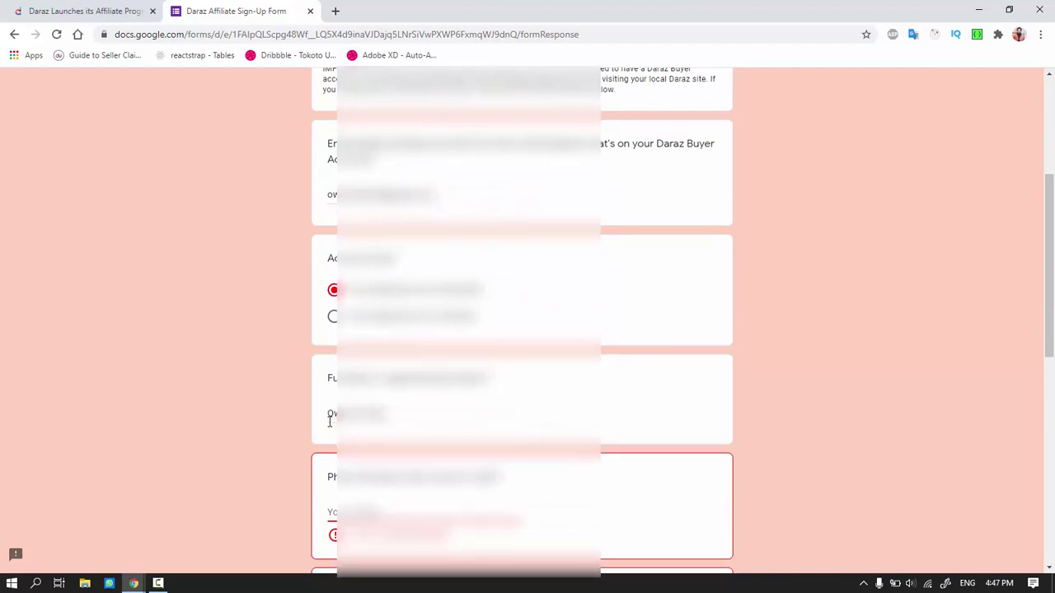
text(+923)
key(Tab)
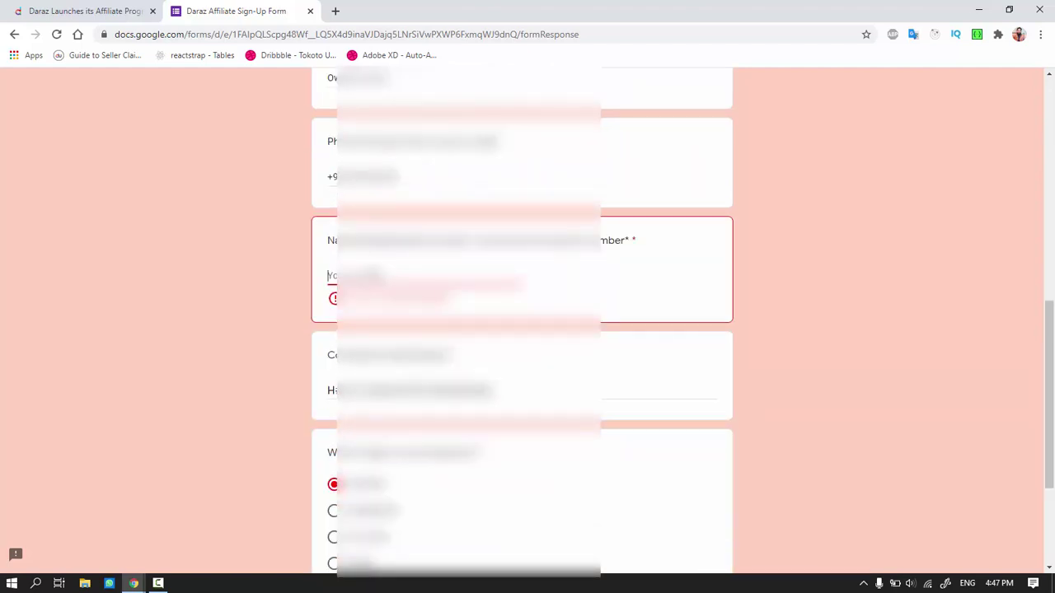
text(42101)
scroll(522, 330, down, 3)
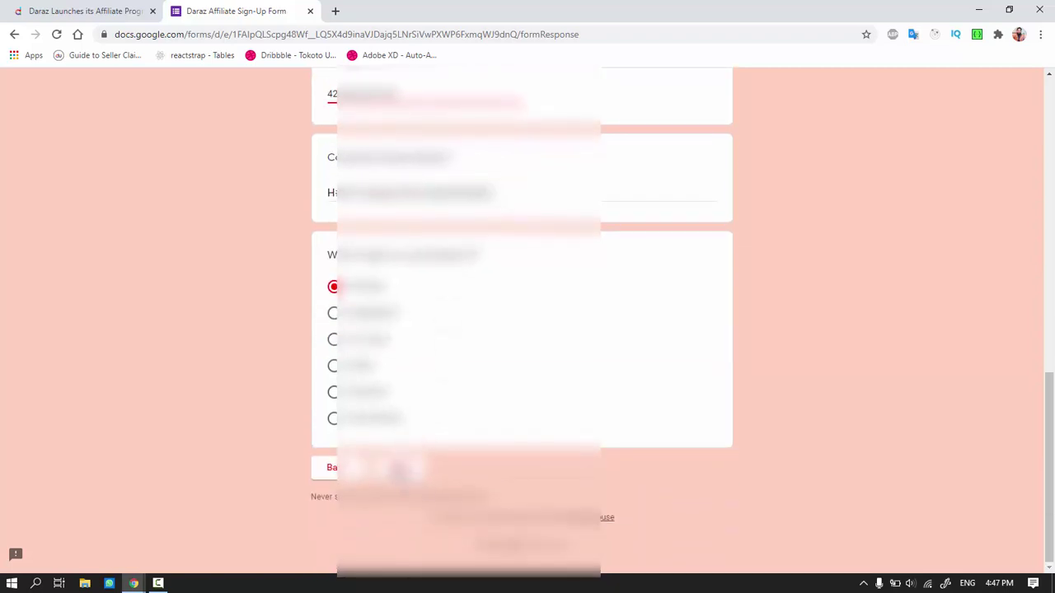
click(396, 476)
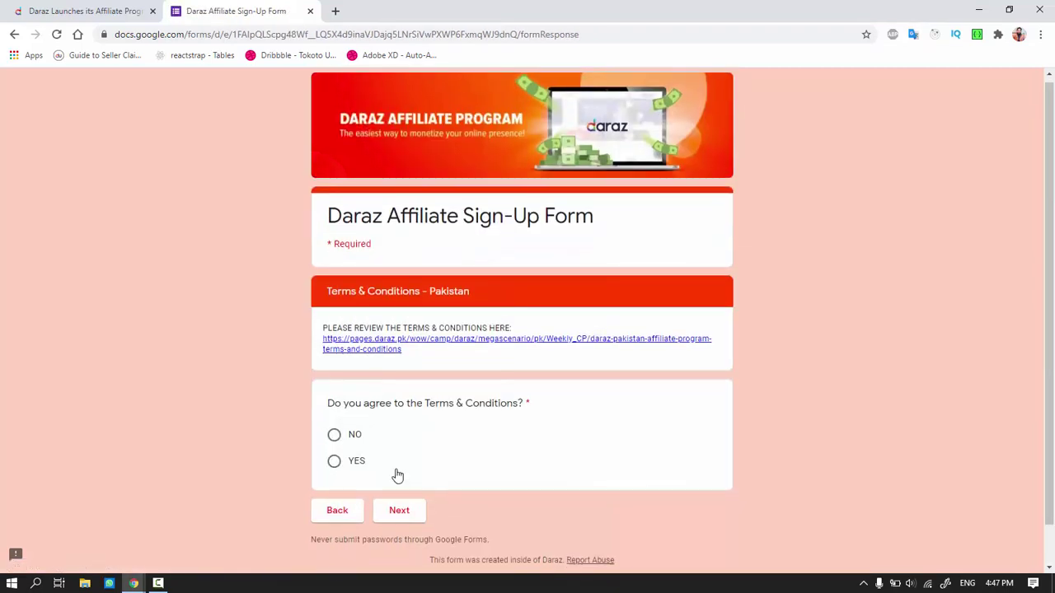
Open the Pakistan terms and conditions link in a new browser tab
scroll(397, 474, down, 1)
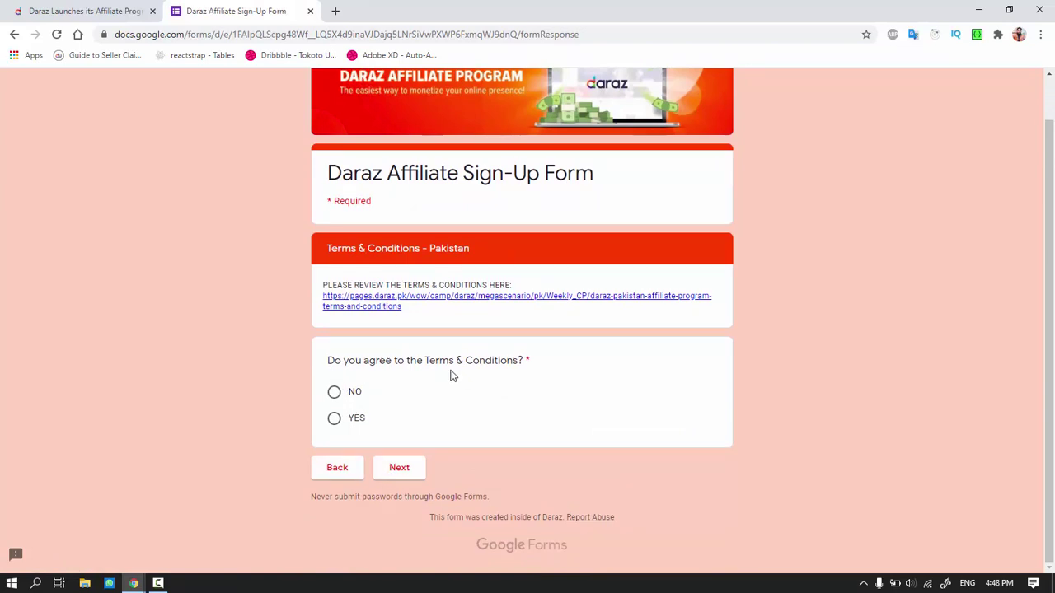
right_click(363, 301)
click(393, 310)
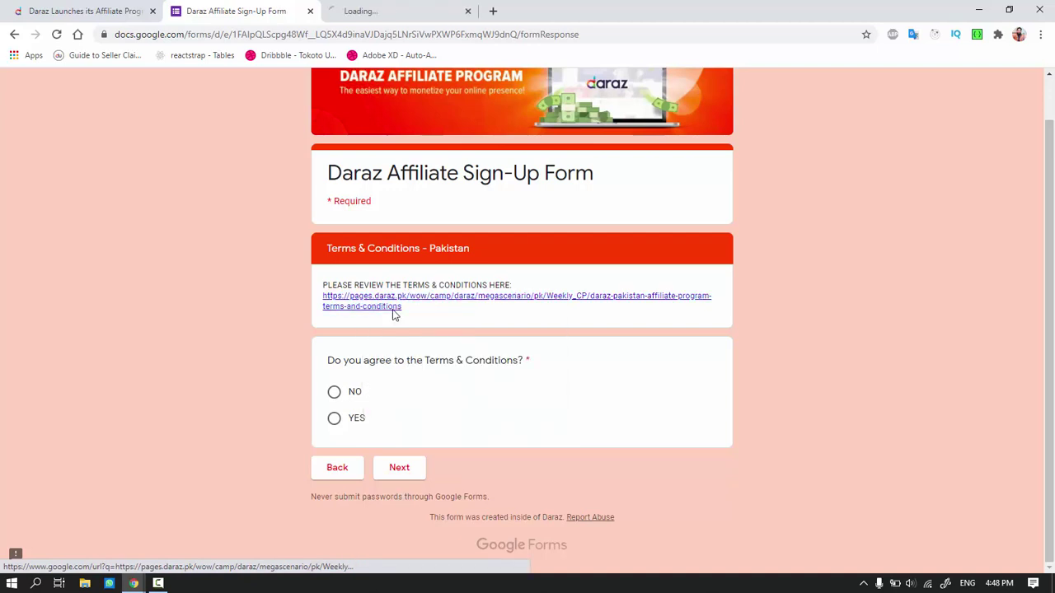
Read through the Daraz affiliate terms page, then return to the sign-up form tab
click(398, 7)
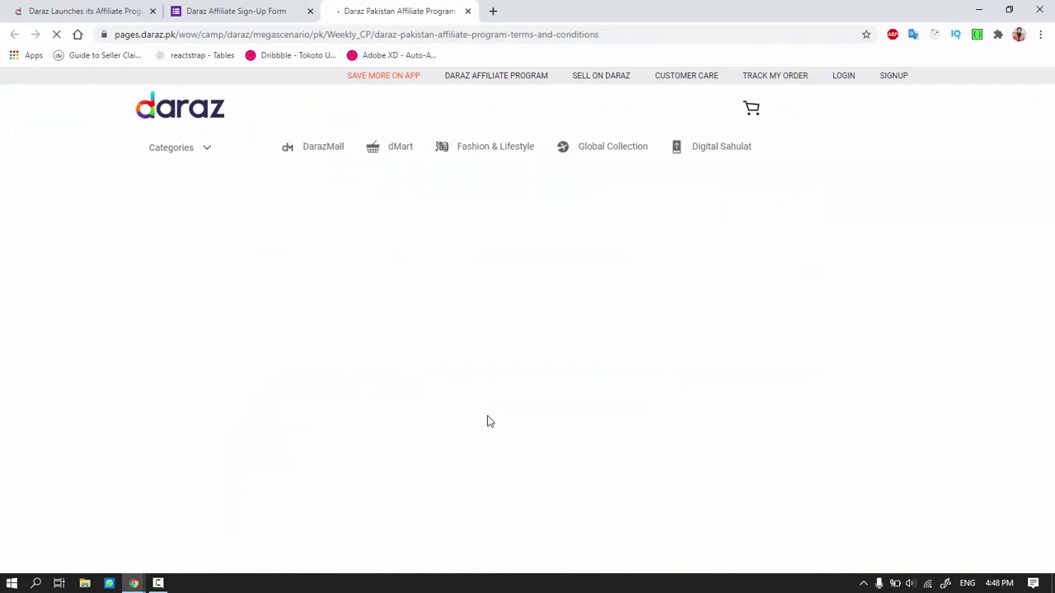
scroll(489, 415, down, 4)
scroll(489, 414, down, 10)
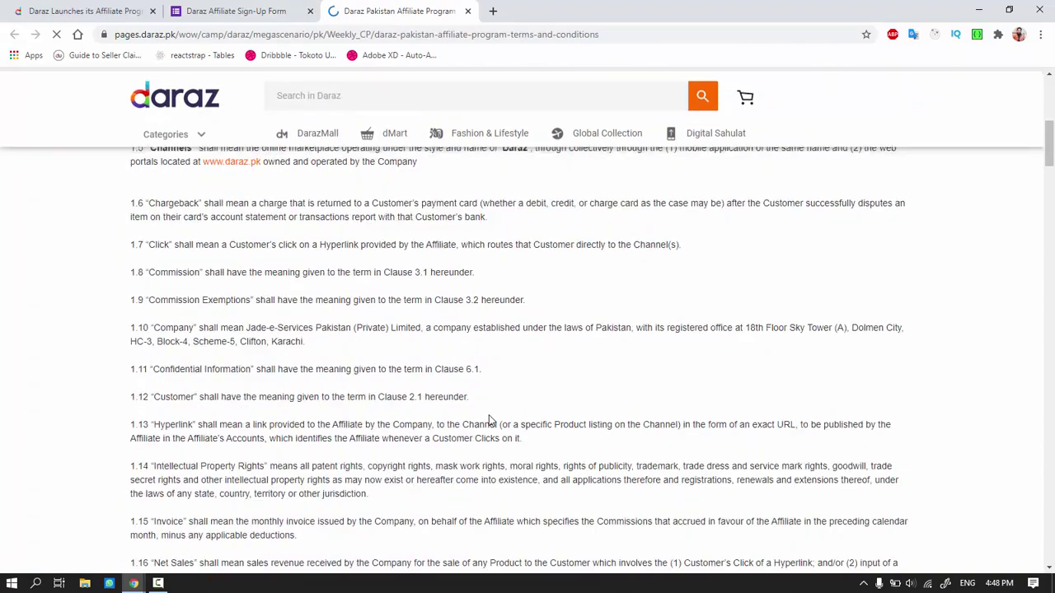
scroll(483, 424, down, 9)
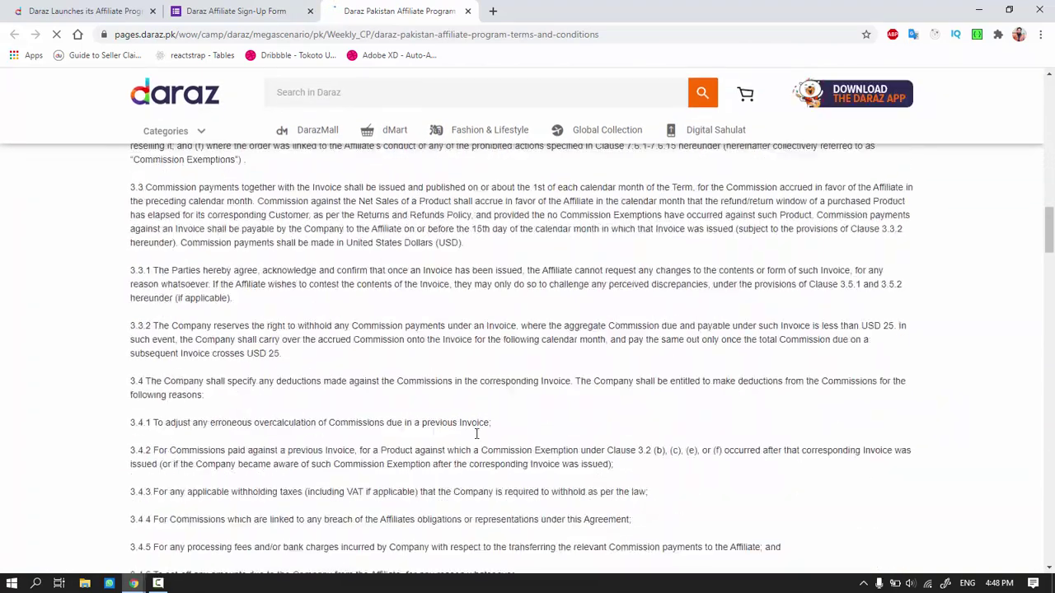
click(245, 7)
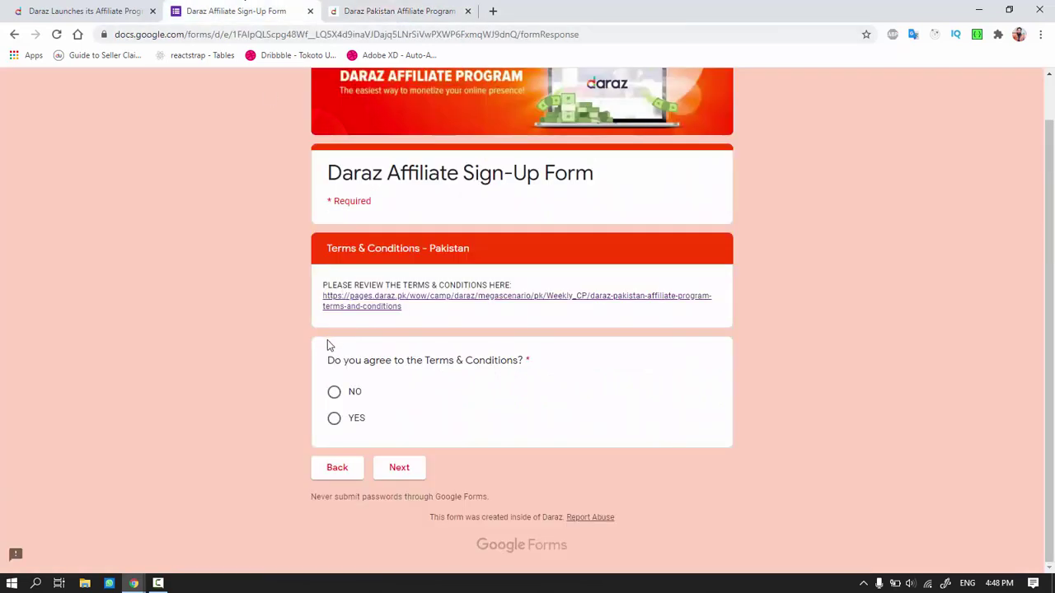
Agree YES to the terms and advance through the Bangladesh terms page to the submit page
click(335, 419)
click(397, 469)
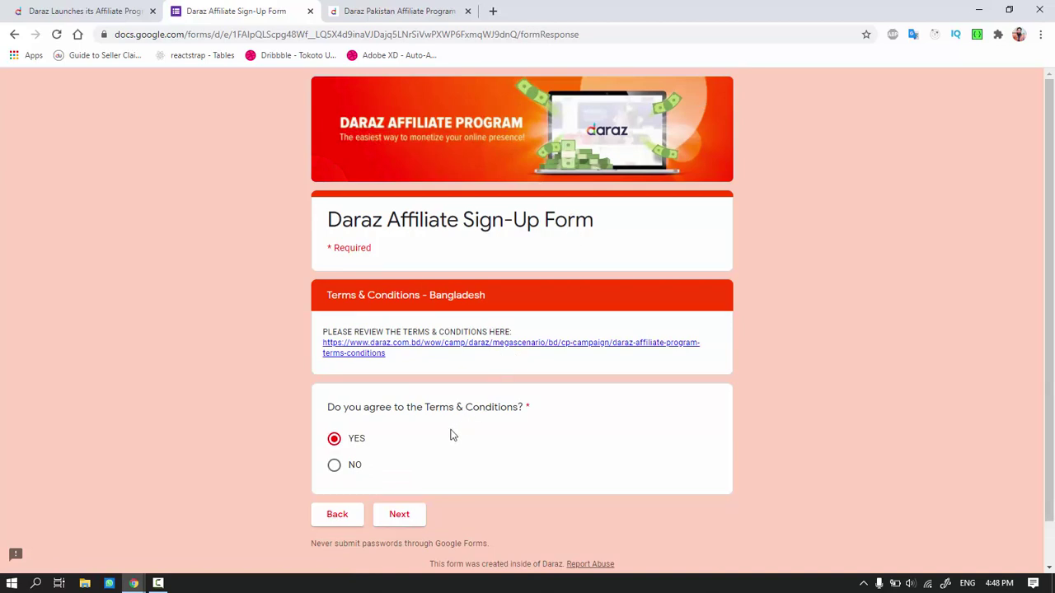
click(399, 516)
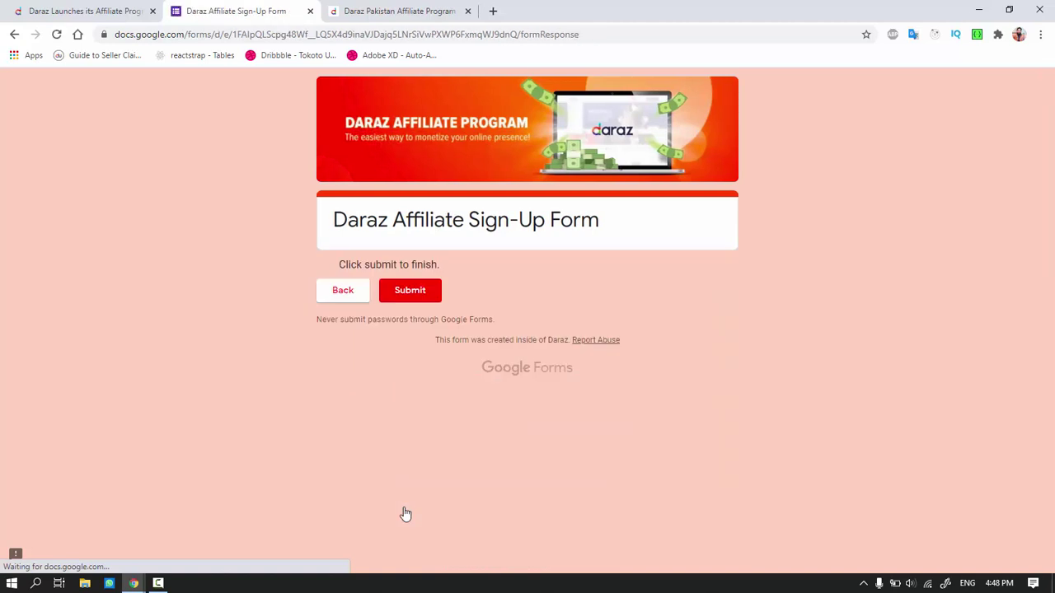